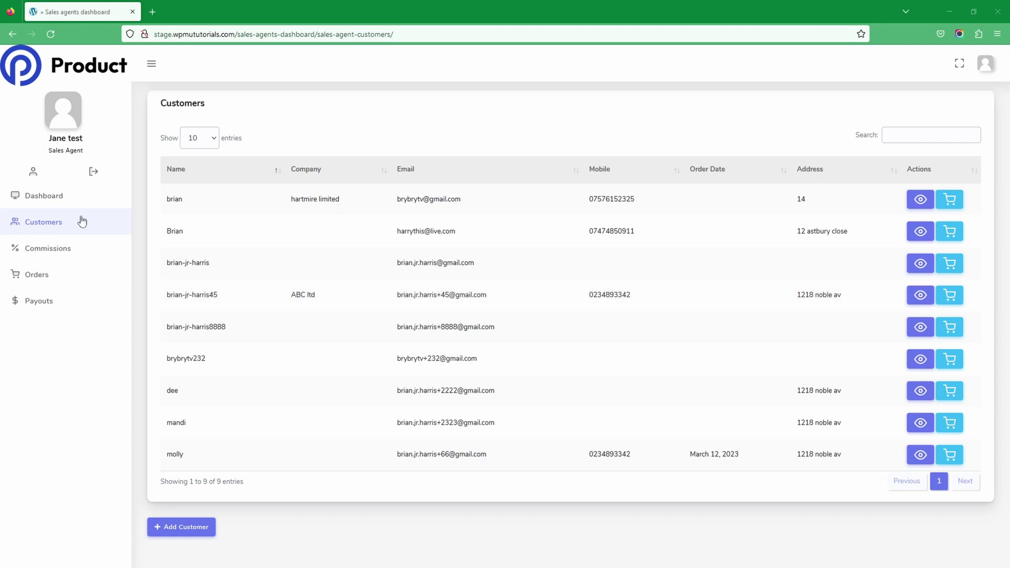
# Open the new customer form and dismiss it without saving.
pyautogui.click(197, 527)
pyautogui.scroll(-4, 471, 428)
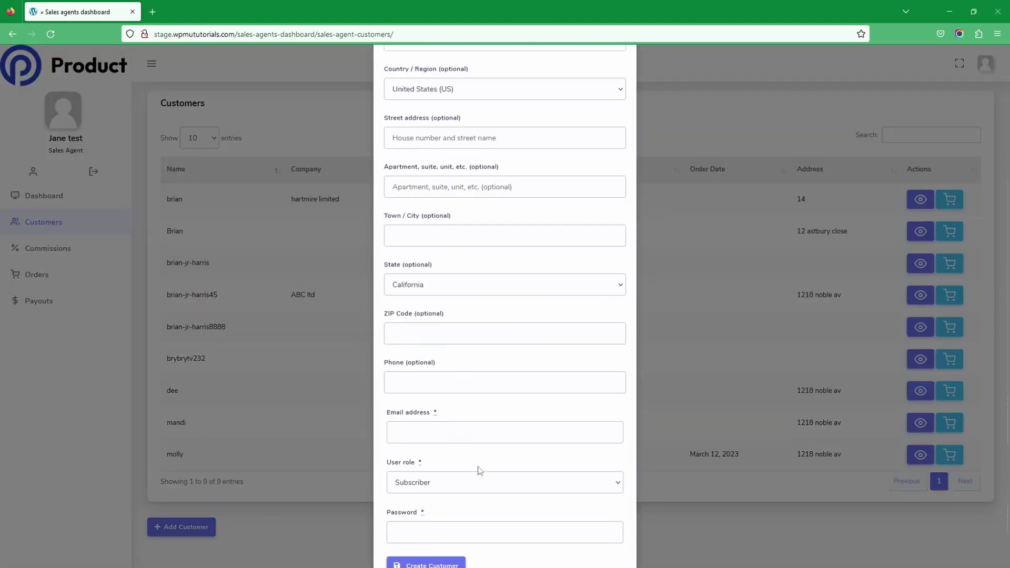
pyautogui.click(772, 525)
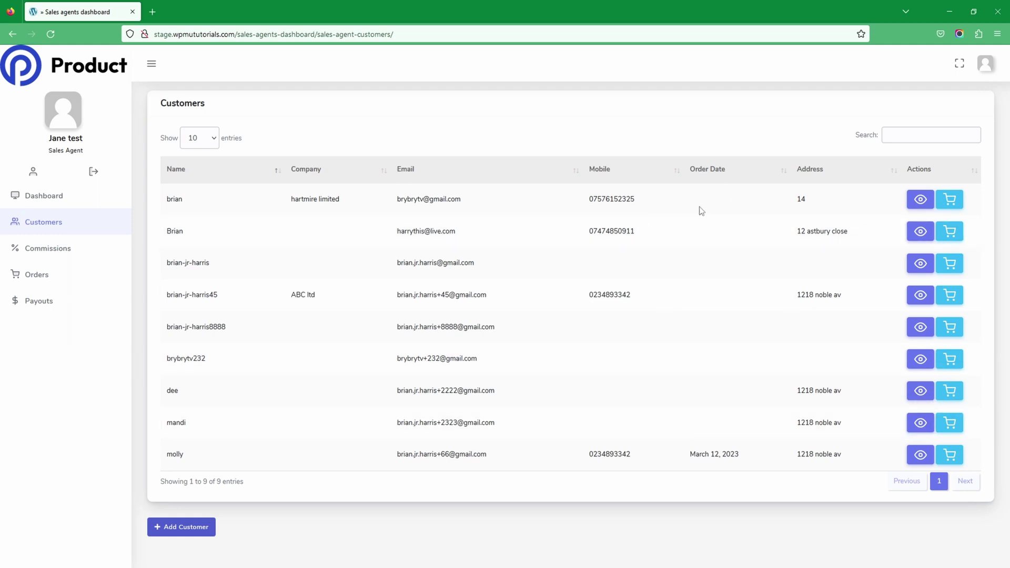
# Search the customers for 'ab' and start an order for ABC ltd.
pyautogui.click(920, 133)
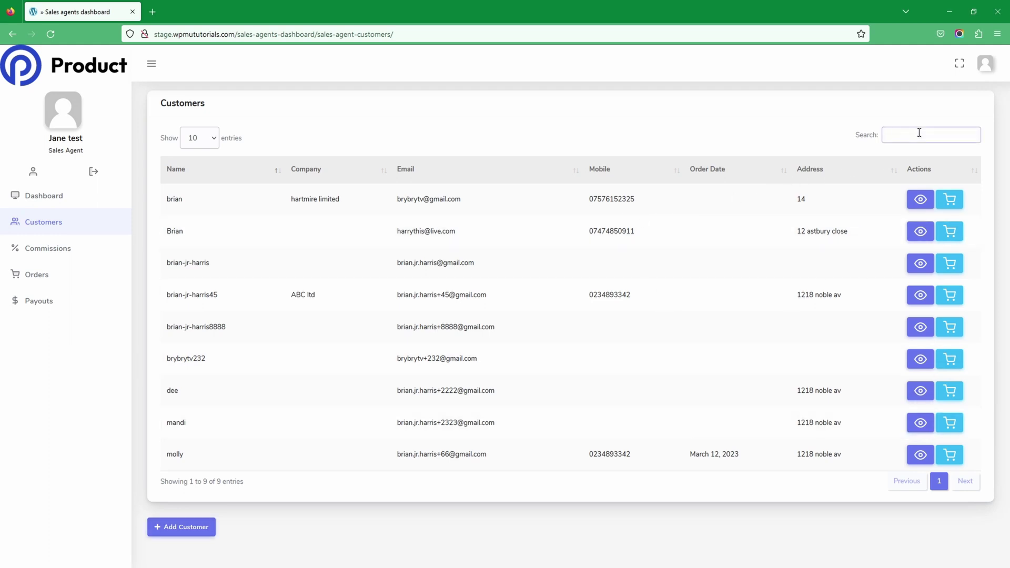
pyautogui.write('ab')
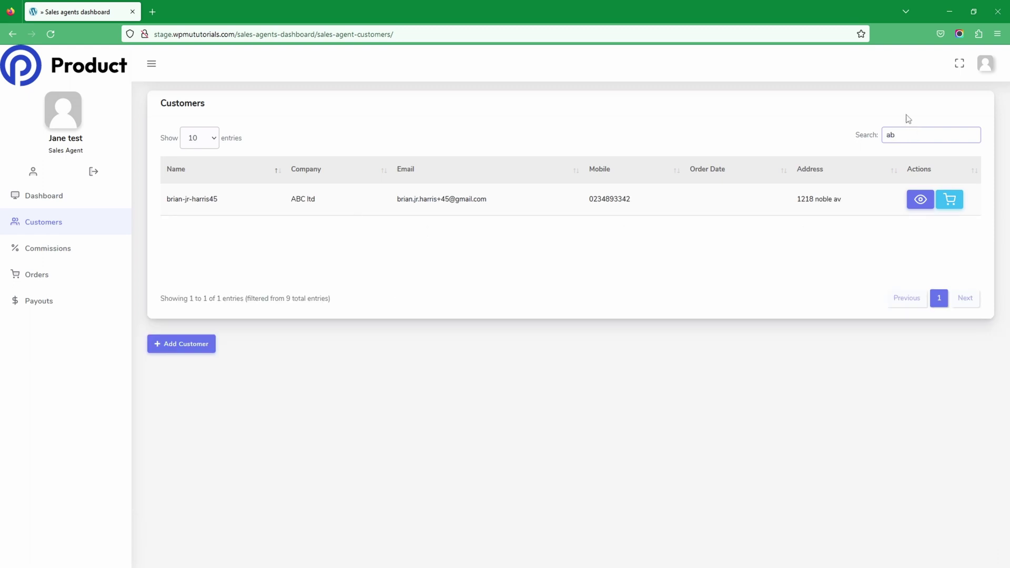
pyautogui.click(956, 203)
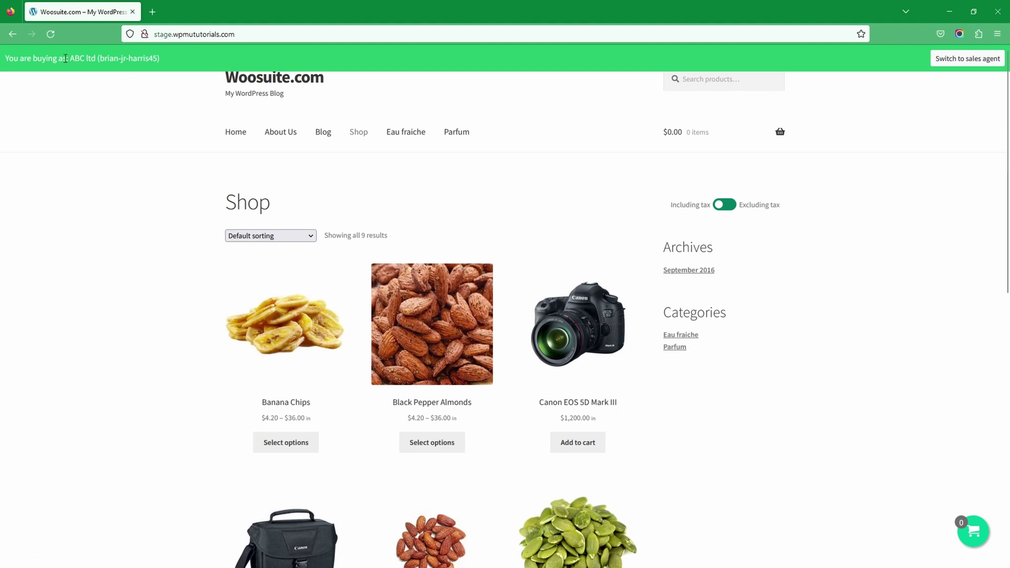
# Open Lemon Almonds from the Shop page and select the 250G weight.
pyautogui.scroll(-4, 374, 370)
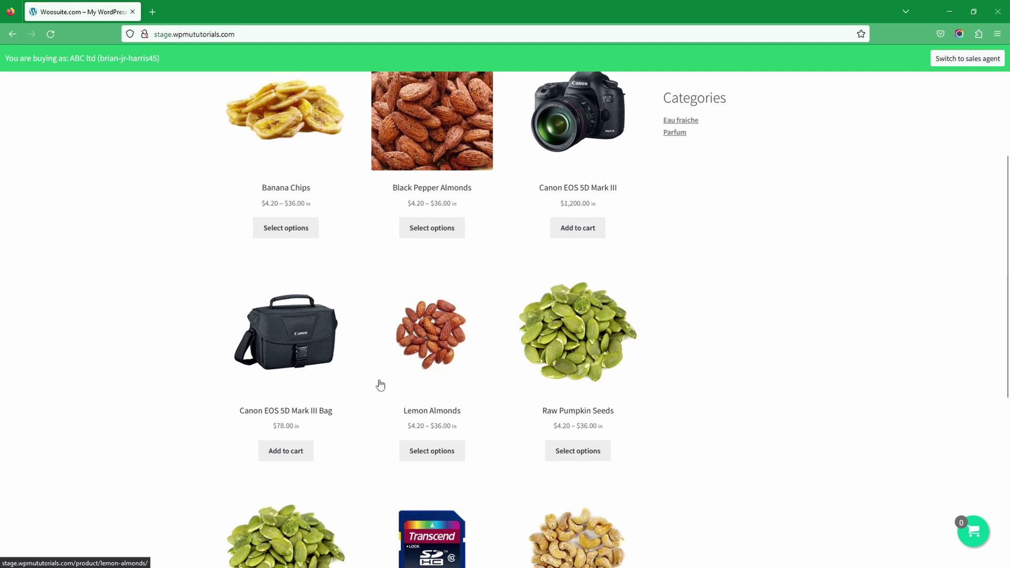
pyautogui.click(435, 352)
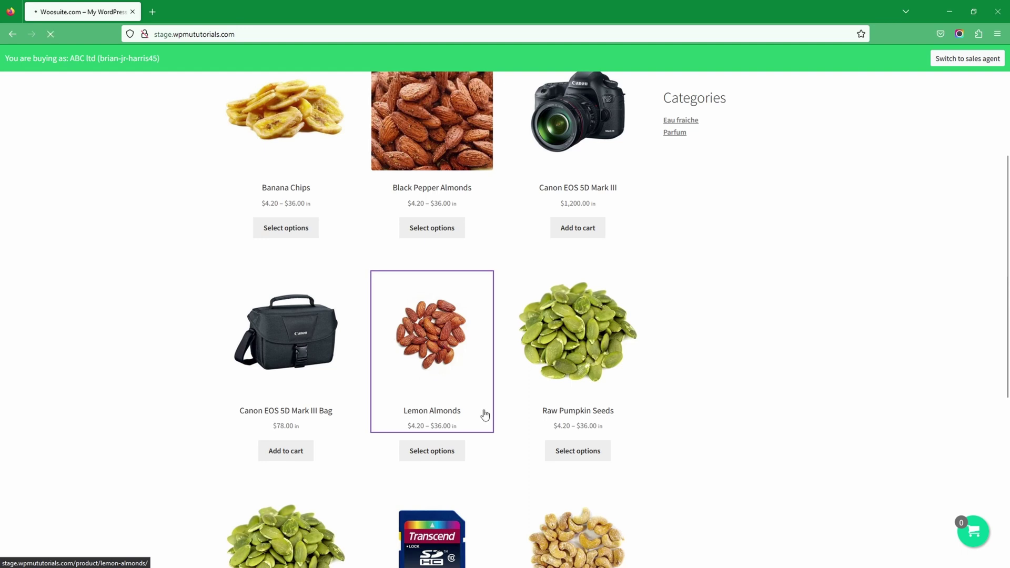
pyautogui.click(450, 353)
pyautogui.click(451, 395)
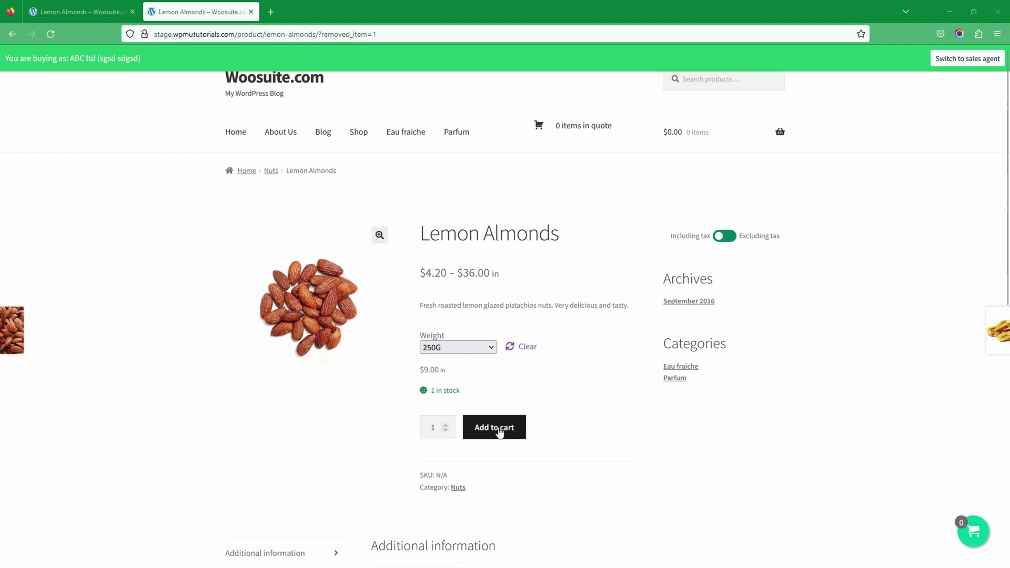
# Add the 250G Lemon Almonds to the cart and view the cart page.
pyautogui.click(498, 431)
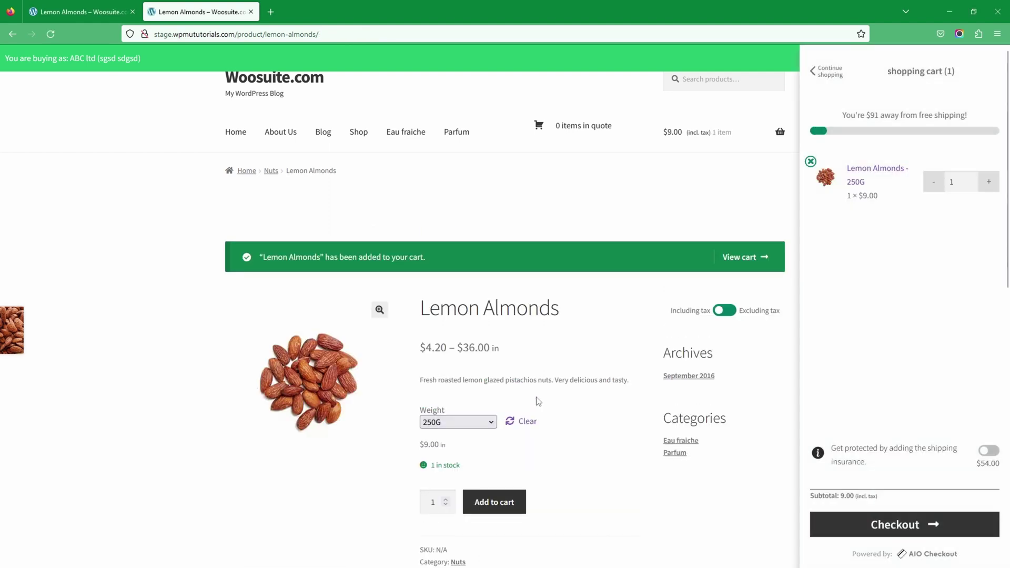
pyautogui.moveTo(757, 154)
pyautogui.click(731, 271)
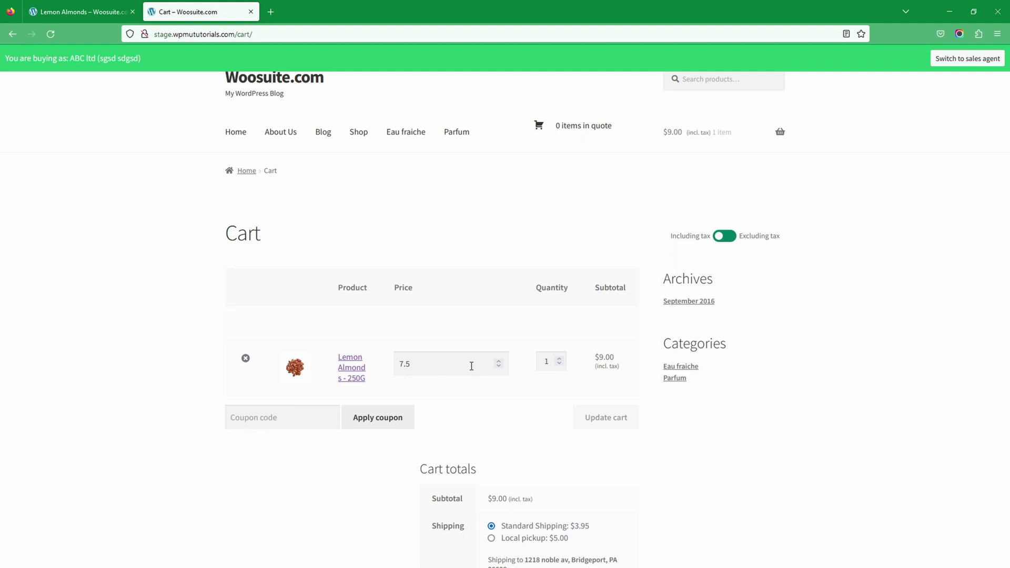
# Change the Lemon Almonds price from 7.5 to 5 and update the cart to a $6.00 subtotal.
pyautogui.moveTo(433, 365); pyautogui.dragTo(390, 364)
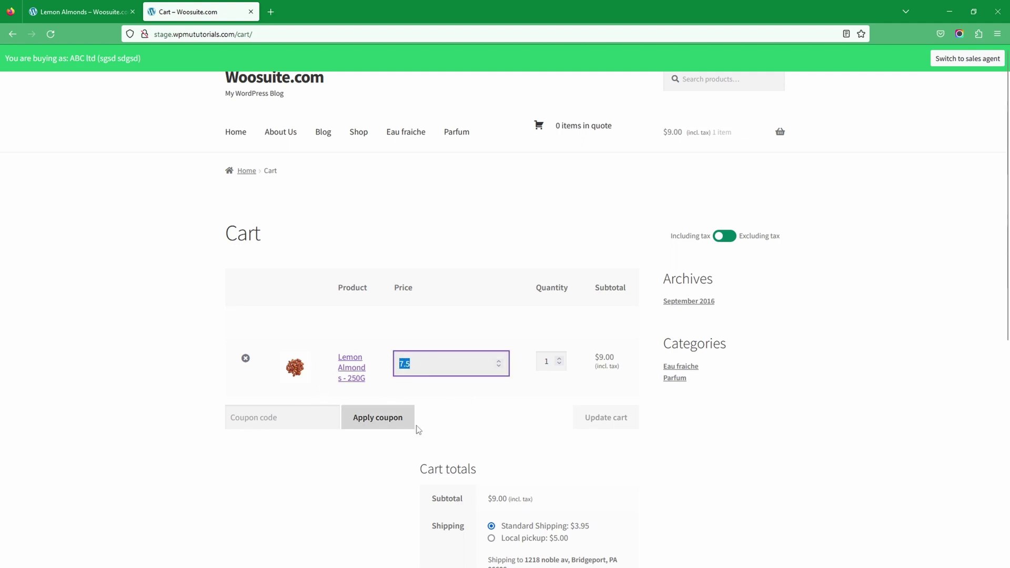
pyautogui.write('5')
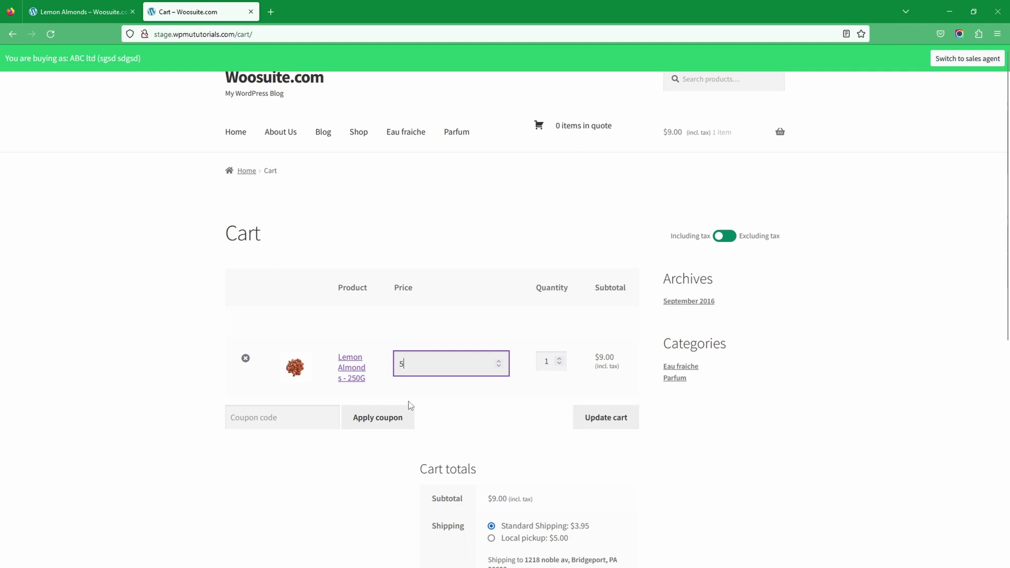
pyautogui.click(443, 339)
pyautogui.click(588, 424)
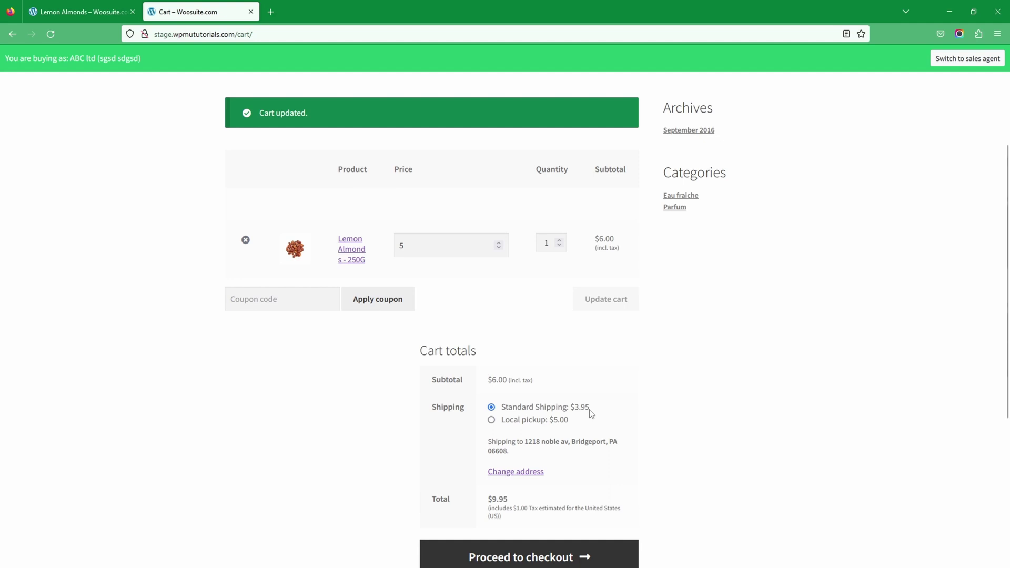
# Proceed to checkout and review the billing and payment sections, with Cash on delivery as payment.
pyautogui.click(524, 559)
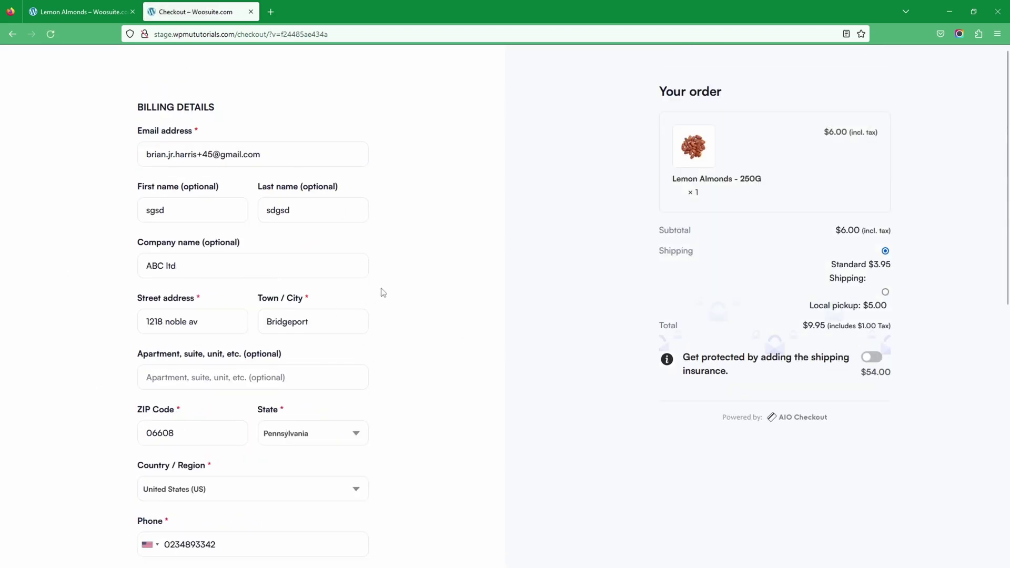
pyautogui.scroll(-5, 293, 492)
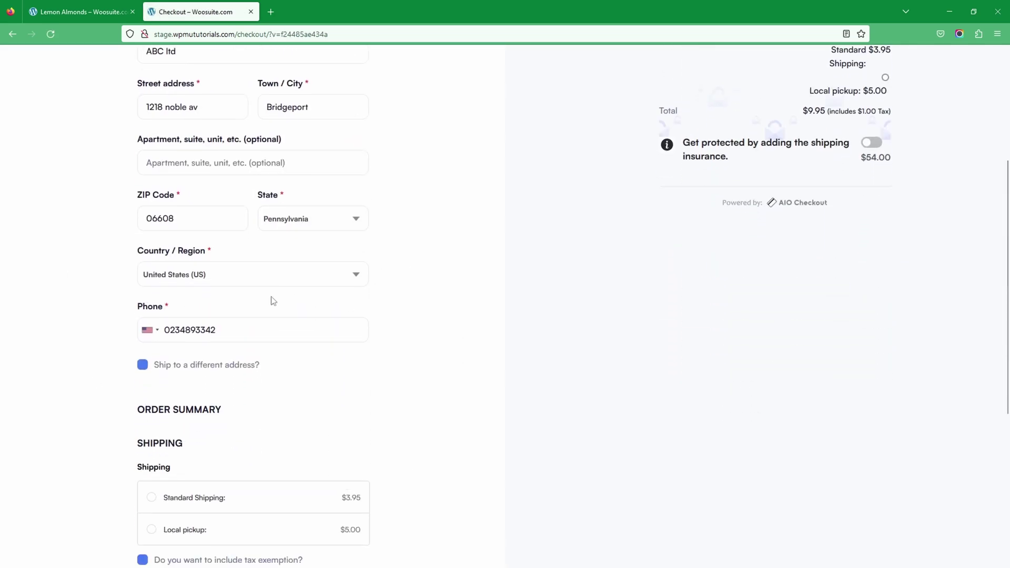
pyautogui.scroll(-3, 318, 464)
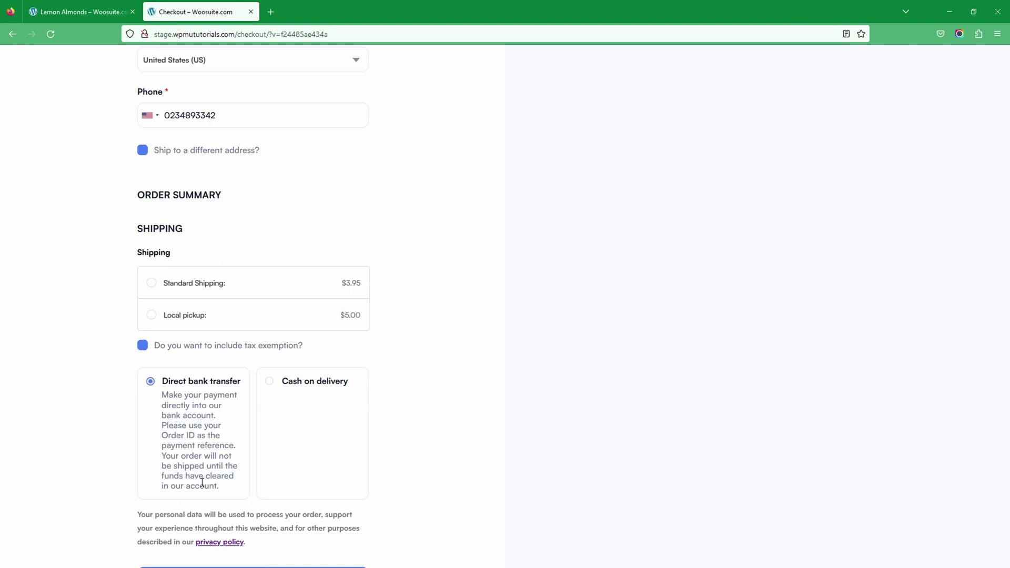
pyautogui.scroll(-3, 168, 458)
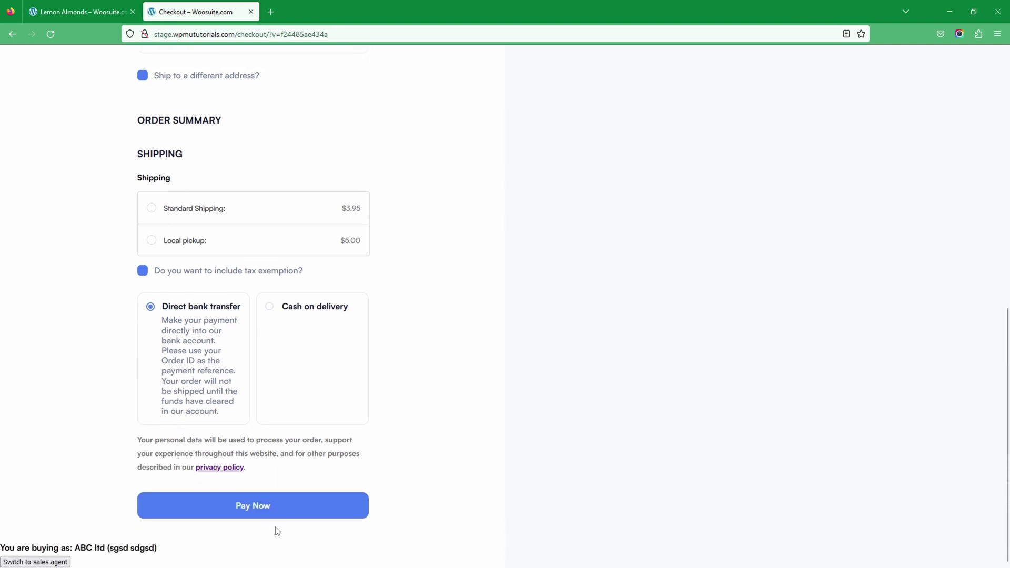
pyautogui.scroll(3, 282, 530)
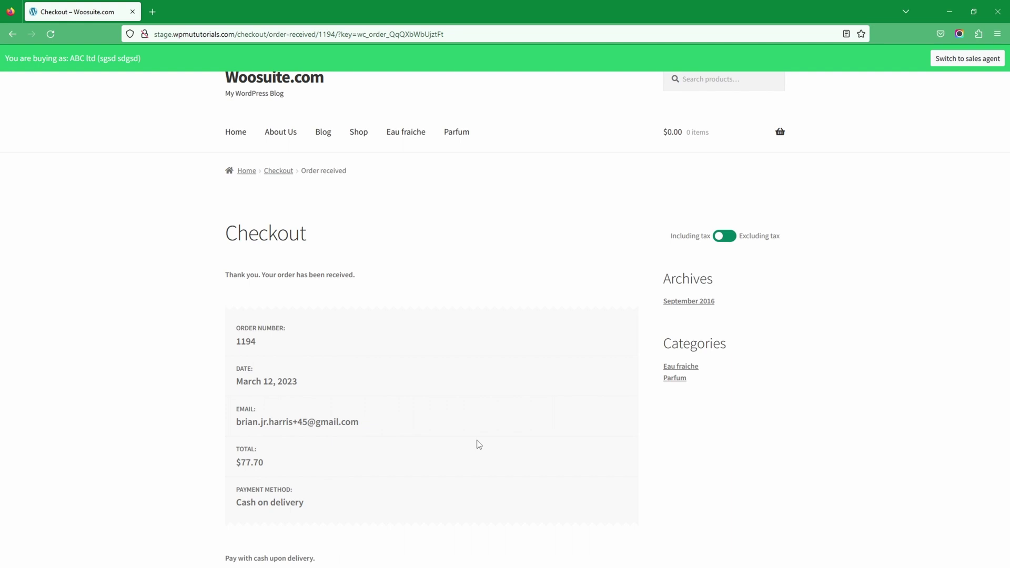
# Minimise the Firefox storefront window to reveal the WordPress admin Dashboard.
pyautogui.click(947, 11)
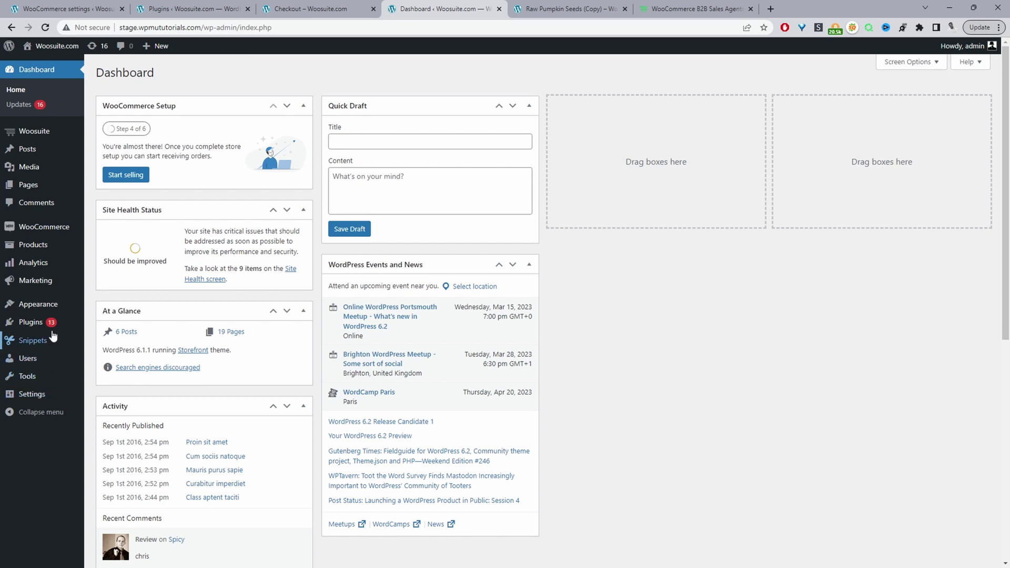
# Open the Woosuite Sales Agent settings page.
pyautogui.moveTo(53, 328)
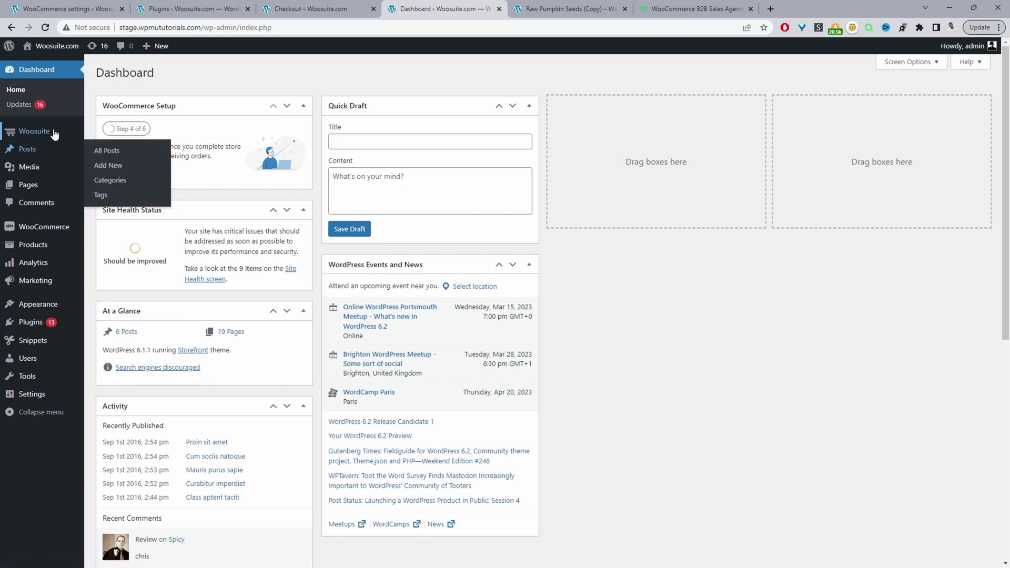
pyautogui.moveTo(54, 135)
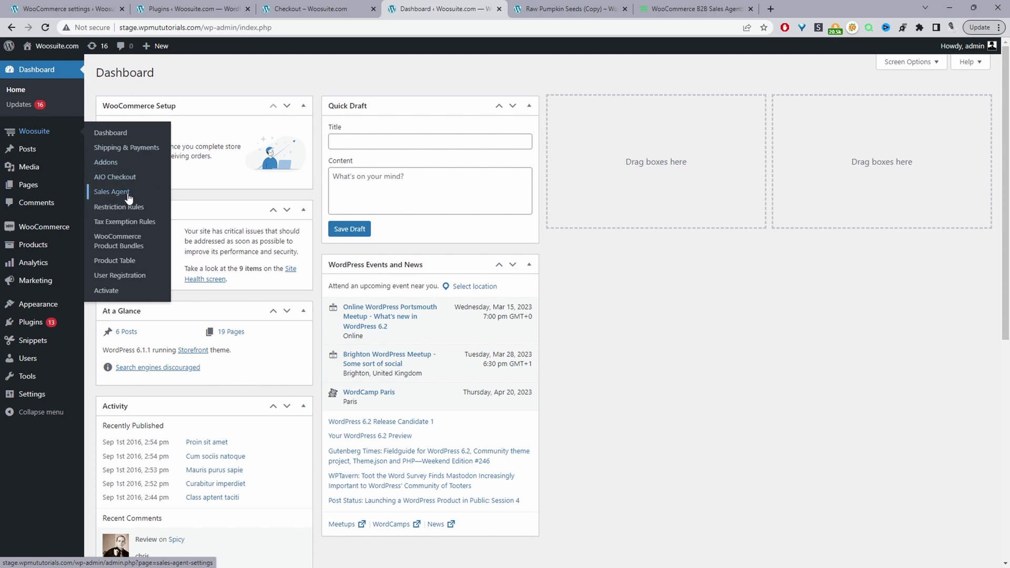
pyautogui.click(122, 195)
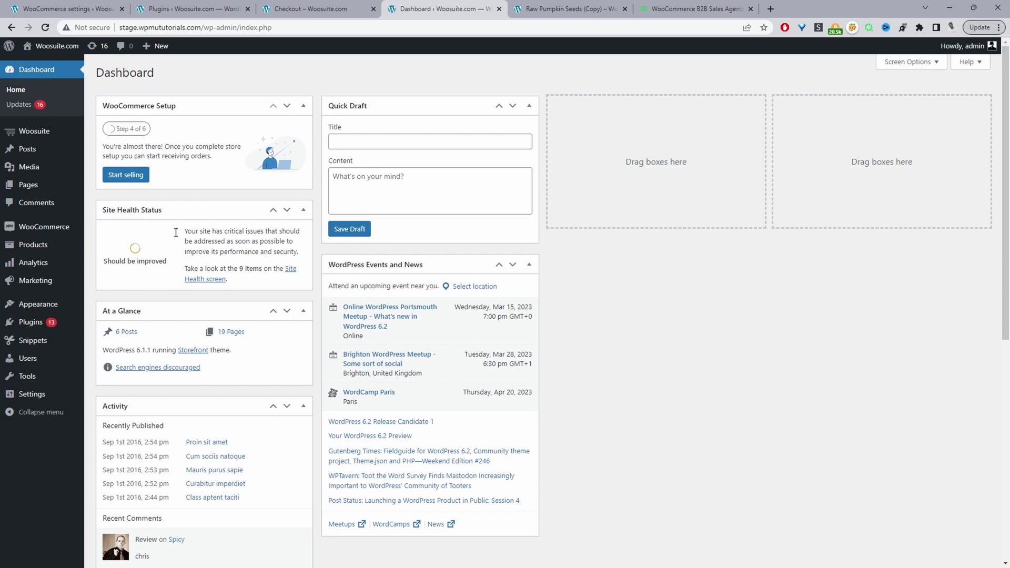
# Go to Users > Add New and start entering the new username.
pyautogui.moveTo(29, 363)
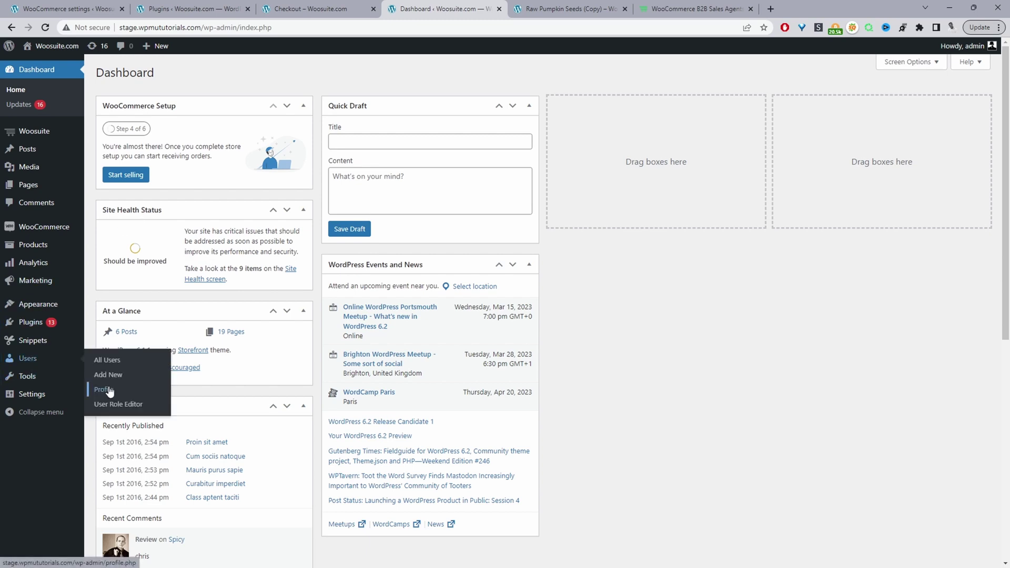
pyautogui.click(118, 383)
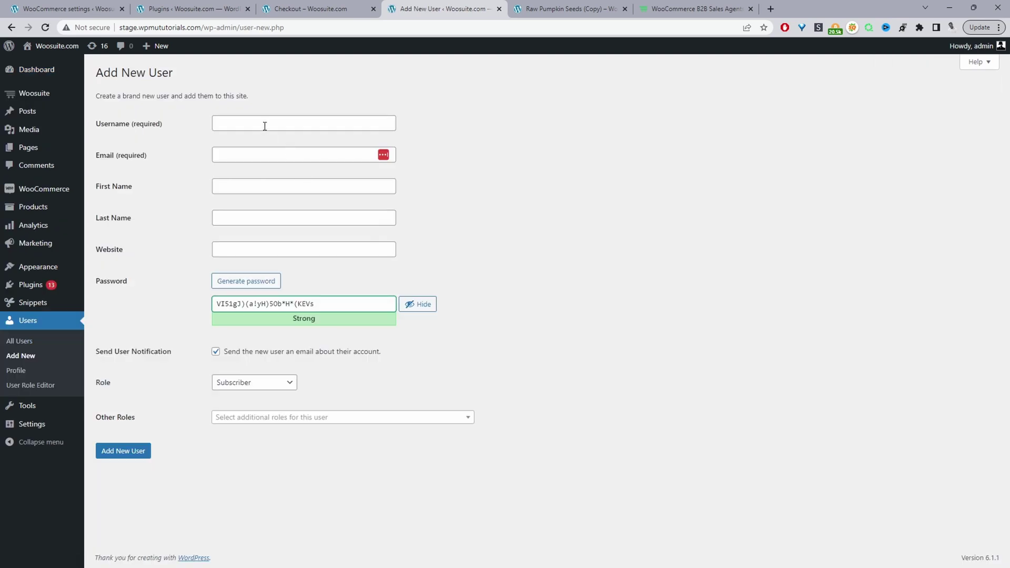
pyautogui.click(265, 126)
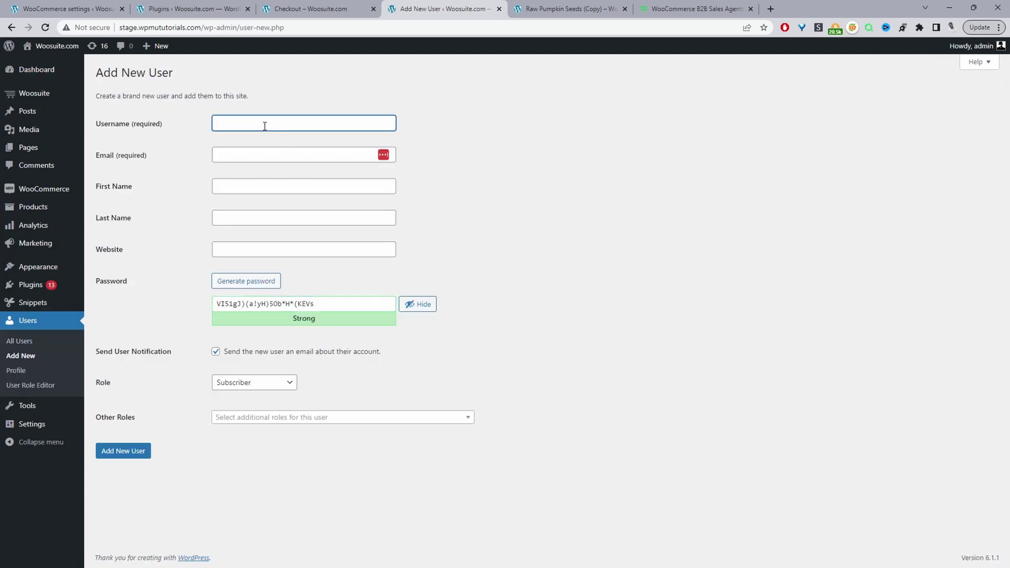
# Enter the new user's email and first name, then assign the Sales agent role.
pyautogui.click(255, 159)
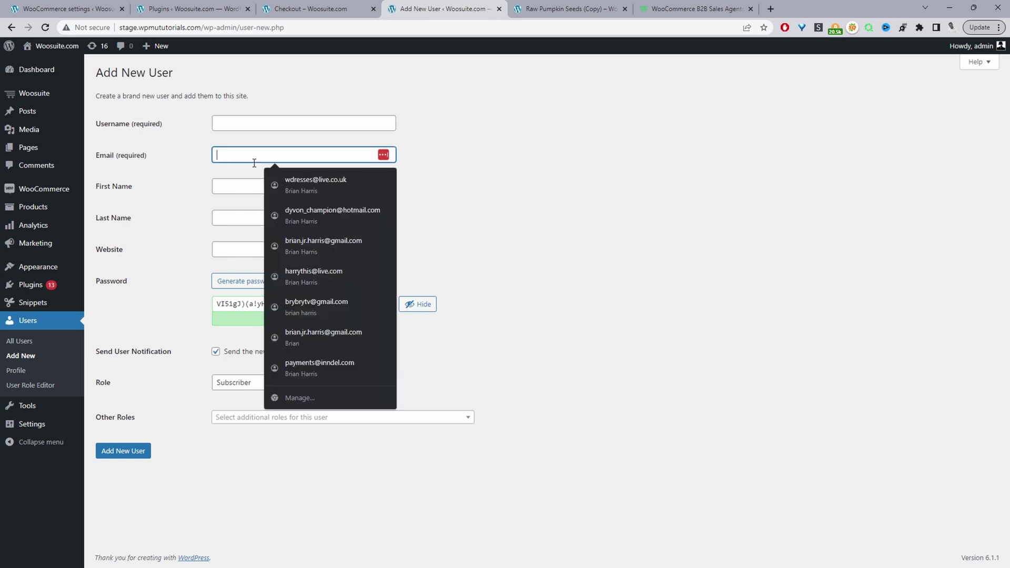
pyautogui.click(247, 189)
pyautogui.click(499, 226)
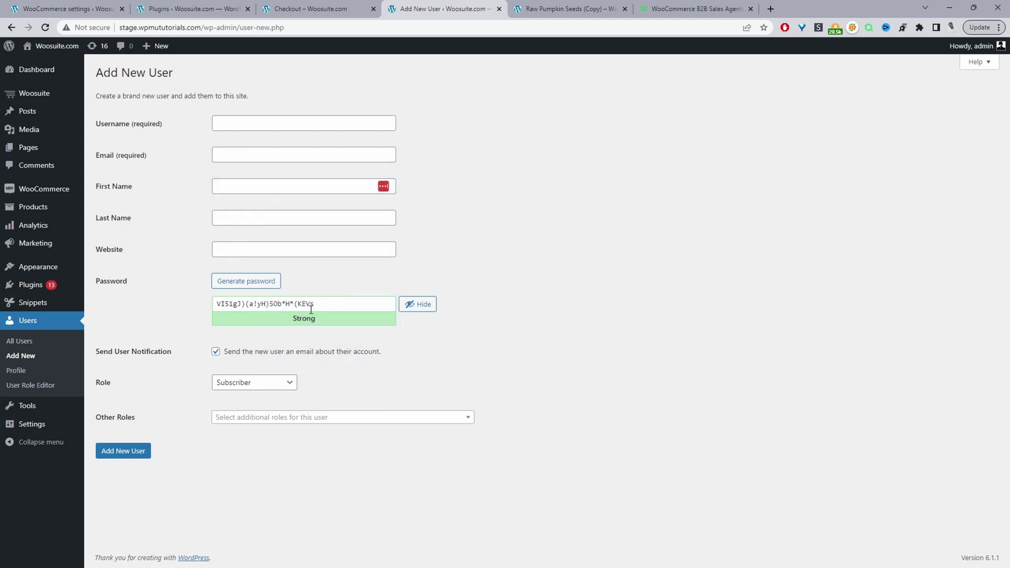
pyautogui.moveTo(230, 304); pyautogui.dragTo(306, 304)
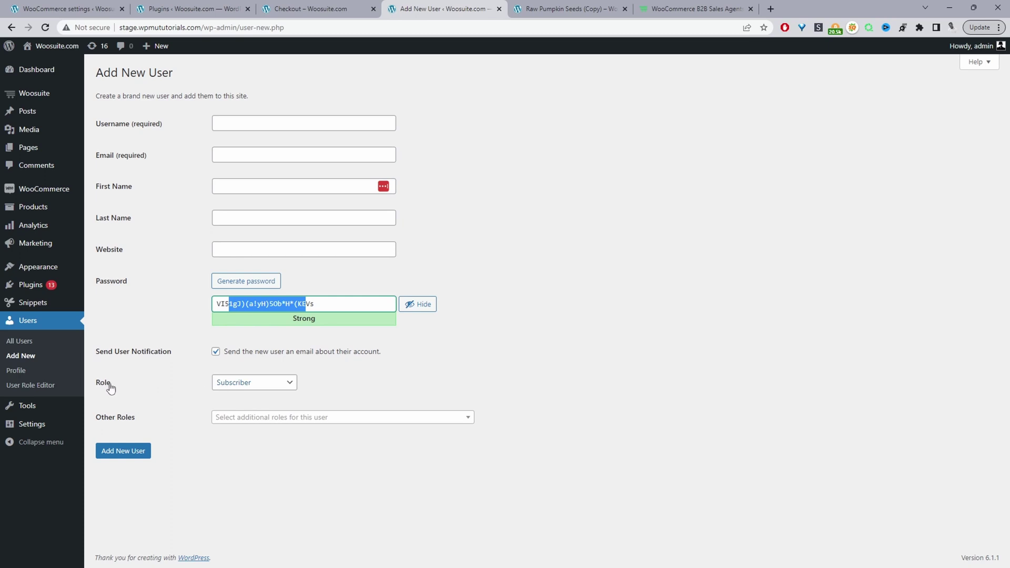
pyautogui.click(252, 385)
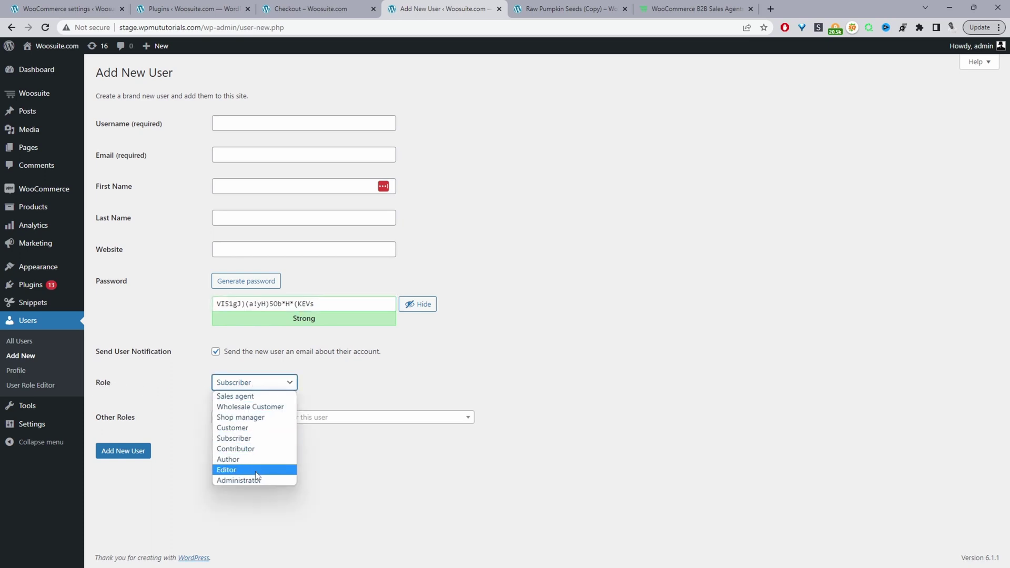
pyautogui.click(250, 399)
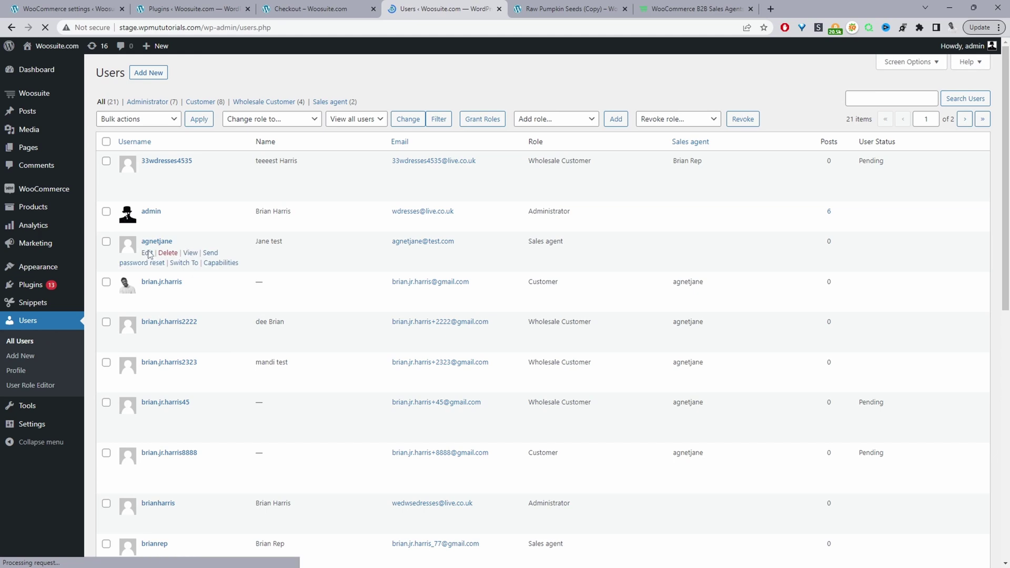
# Highlight a sales agent's name and role, then scan the users table's Sales agent column.
pyautogui.moveTo(288, 246); pyautogui.dragTo(254, 243)
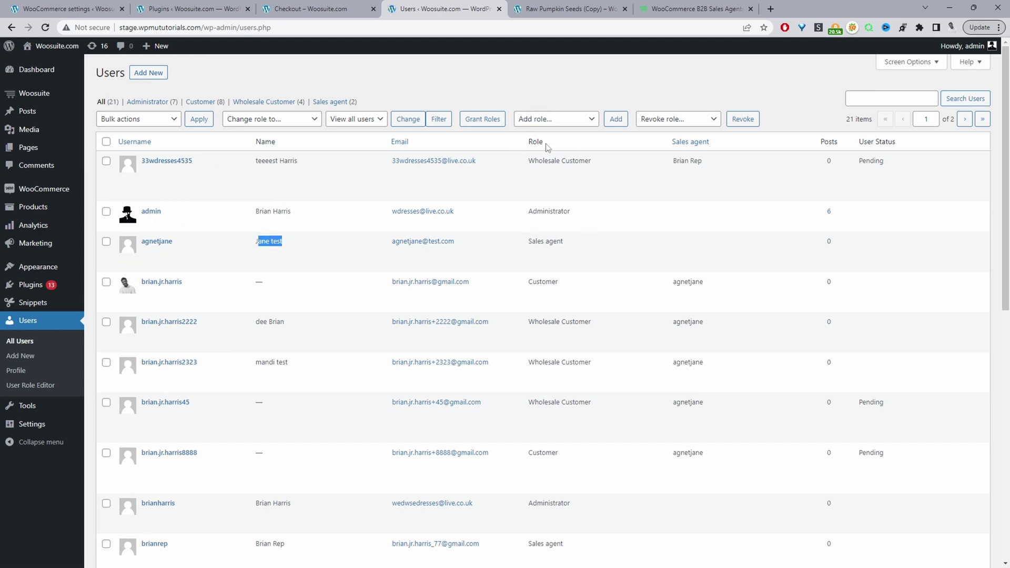
pyautogui.moveTo(553, 242); pyautogui.dragTo(524, 242)
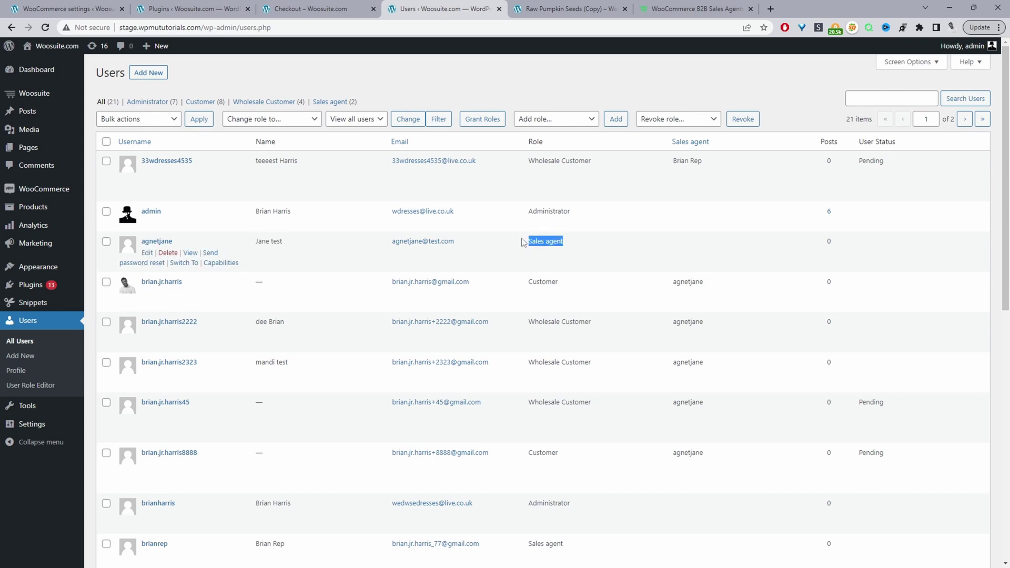
pyautogui.scroll(-3, 518, 255)
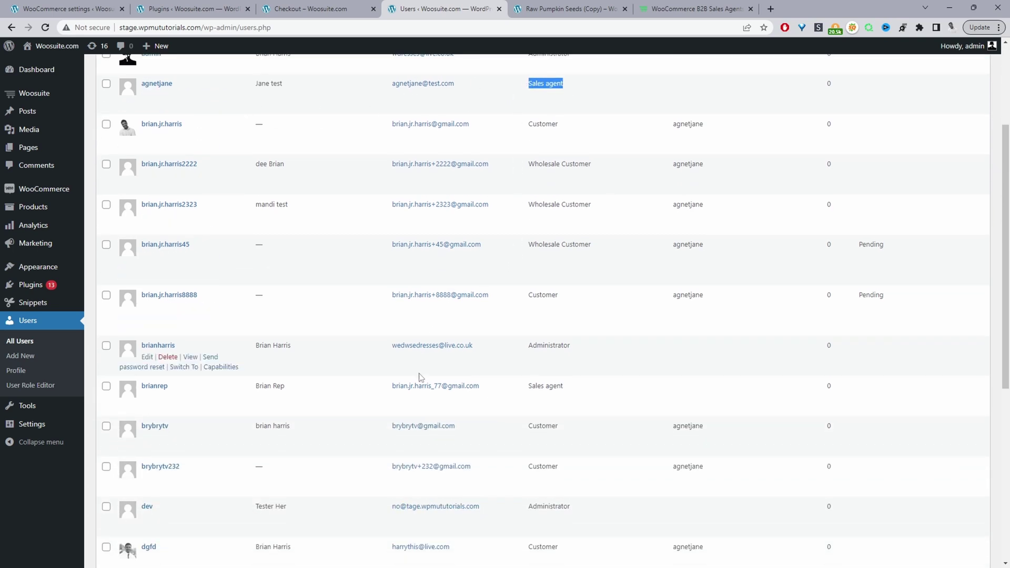
pyautogui.scroll(-3, 421, 358)
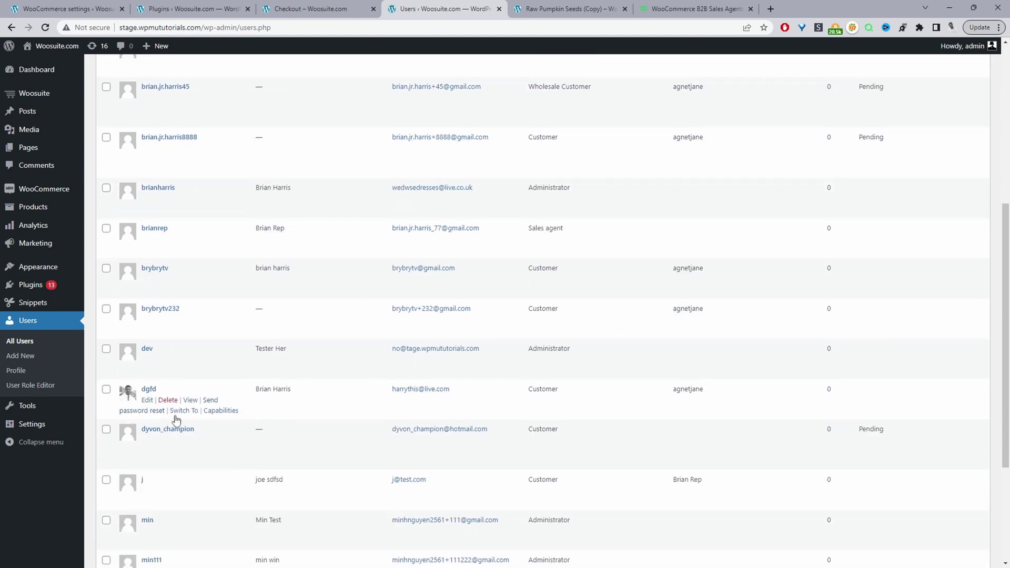
pyautogui.scroll(-1, 267, 357)
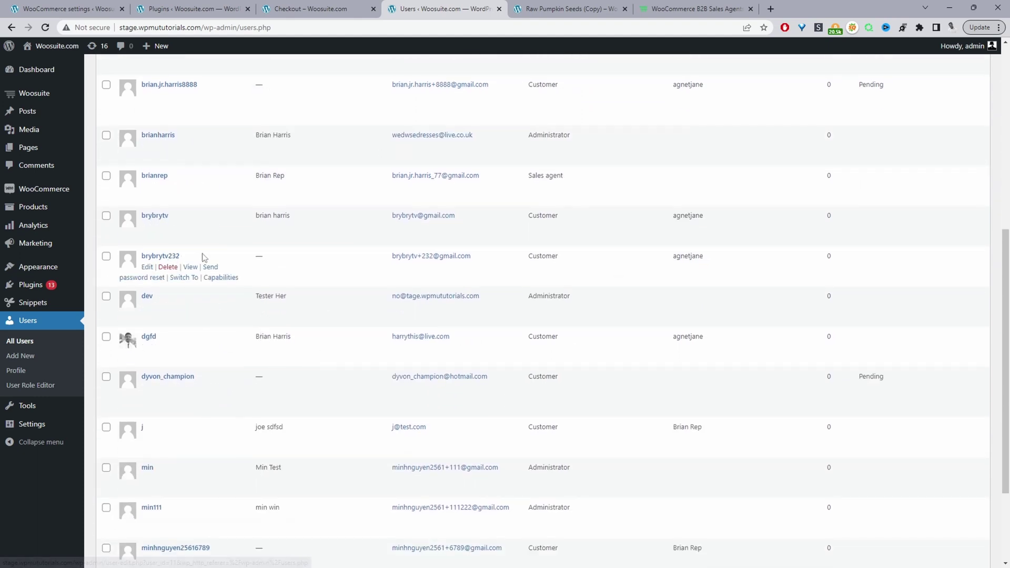
pyautogui.scroll(3, 587, 264)
pyautogui.scroll(4, 587, 263)
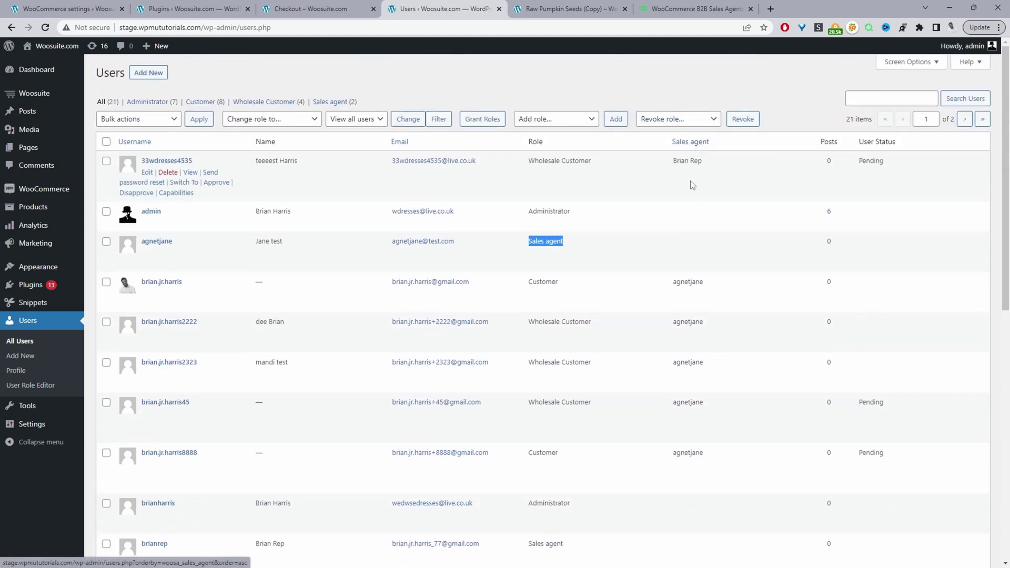
pyautogui.scroll(-2, 700, 324)
pyautogui.scroll(2, 684, 252)
pyautogui.scroll(-3, 689, 189)
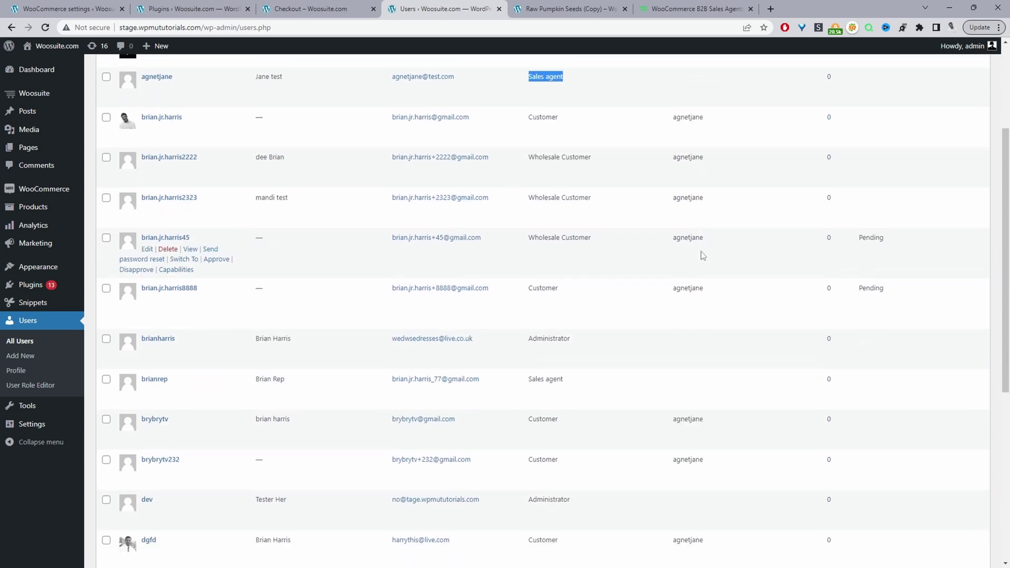
pyautogui.scroll(-5, 700, 260)
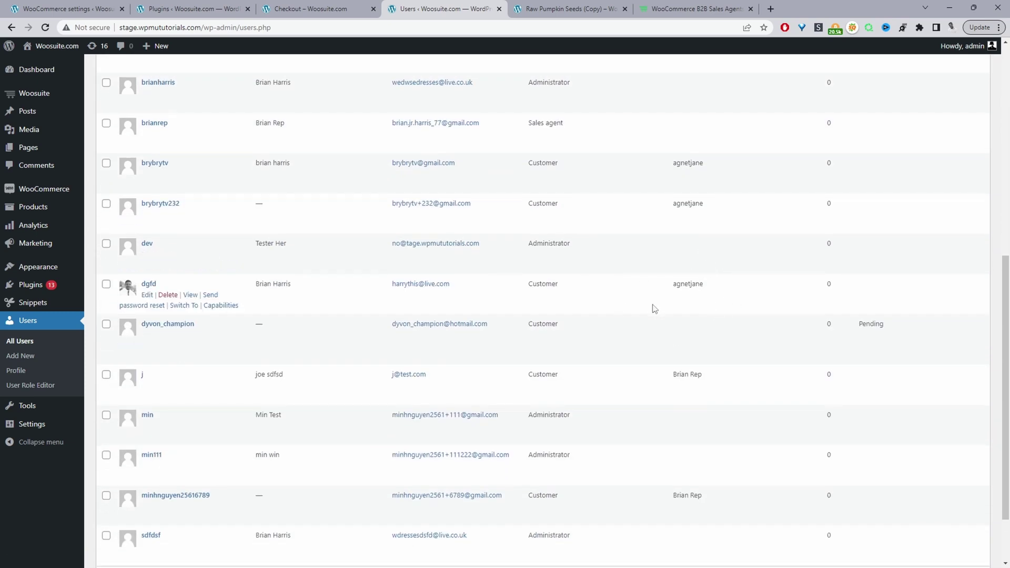
pyautogui.moveTo(593, 311)
# Open a customer's Edit User profile and check its Woo Sales Agent assignment.
pyautogui.click(147, 294)
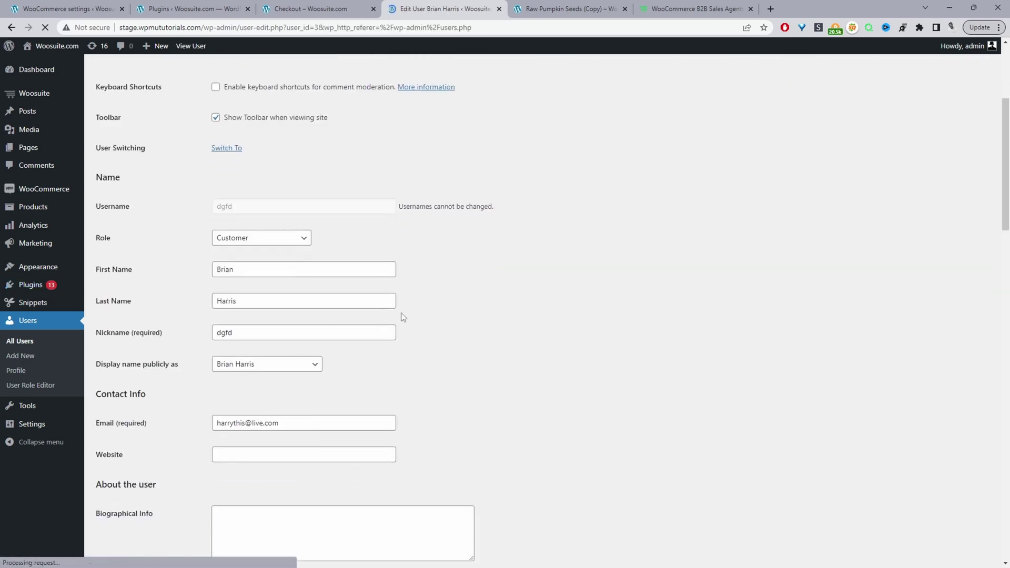
pyautogui.scroll(-12, 403, 317)
pyautogui.tripleClick(160, 292)
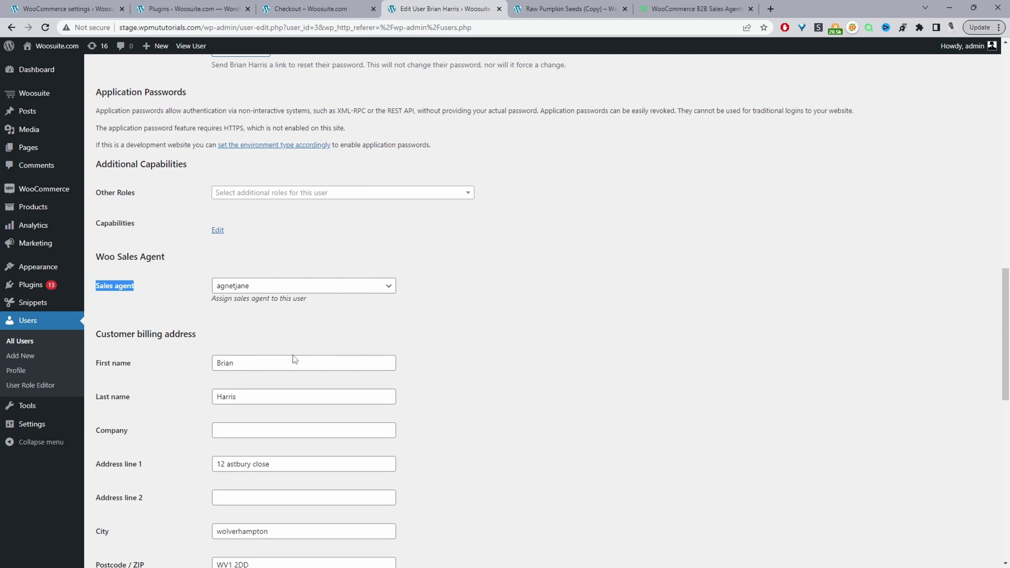
pyautogui.scroll(10, 295, 359)
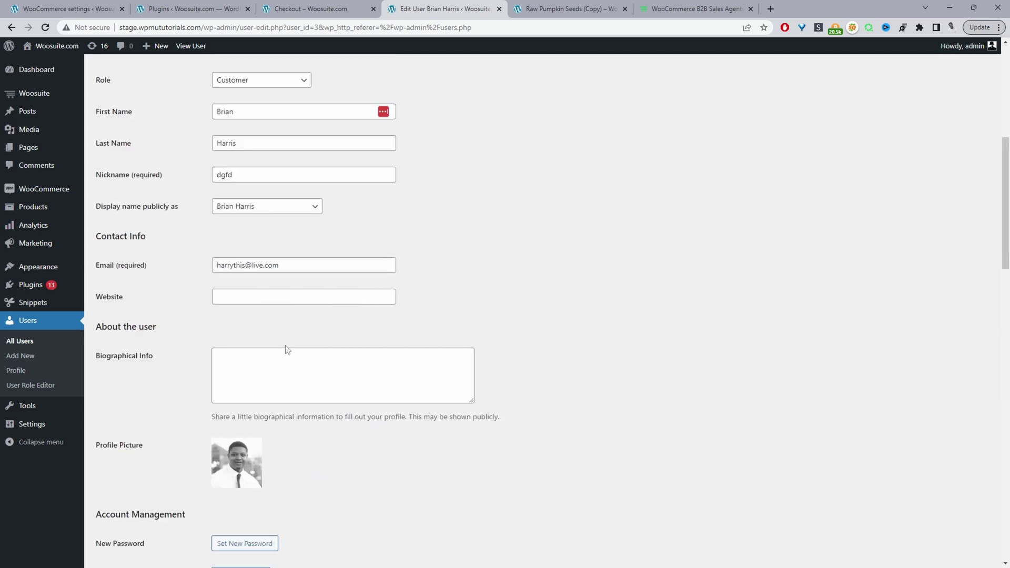
pyautogui.scroll(7, 287, 350)
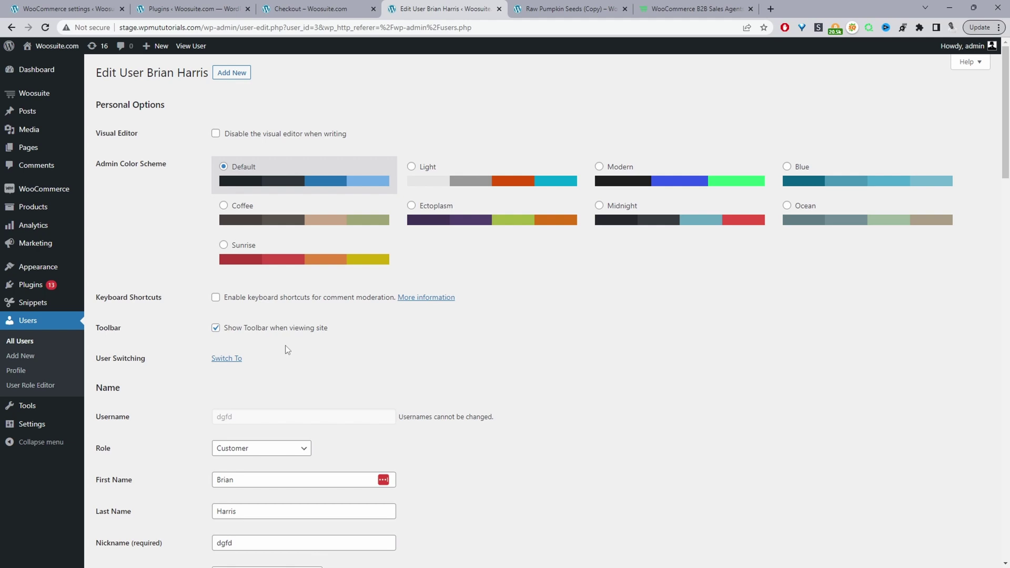
pyautogui.moveTo(70, 100)
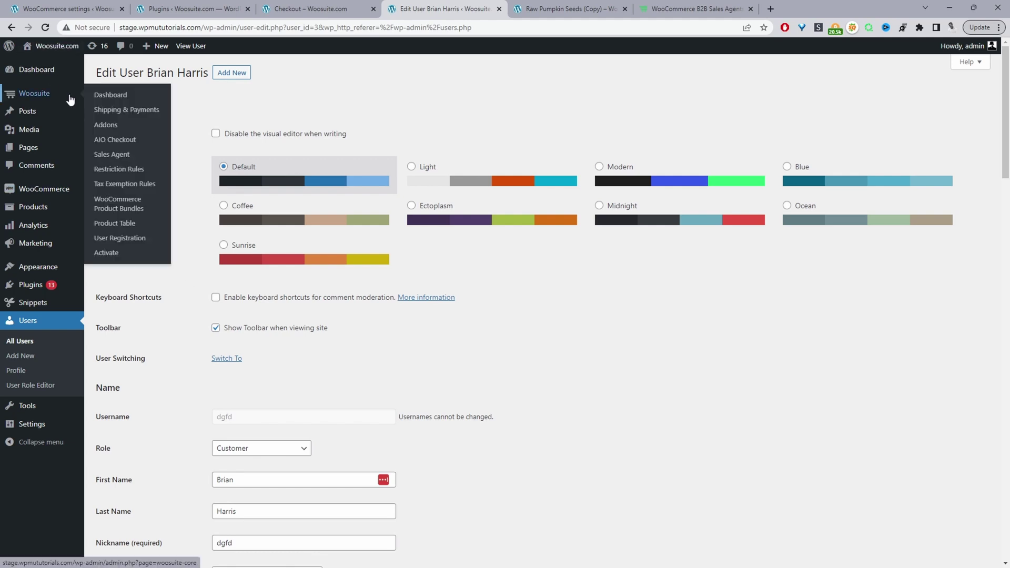
# Open Woosuite > Sales Agent settings and review the Create New Customer and Extends new customer form options.
pyautogui.click(116, 164)
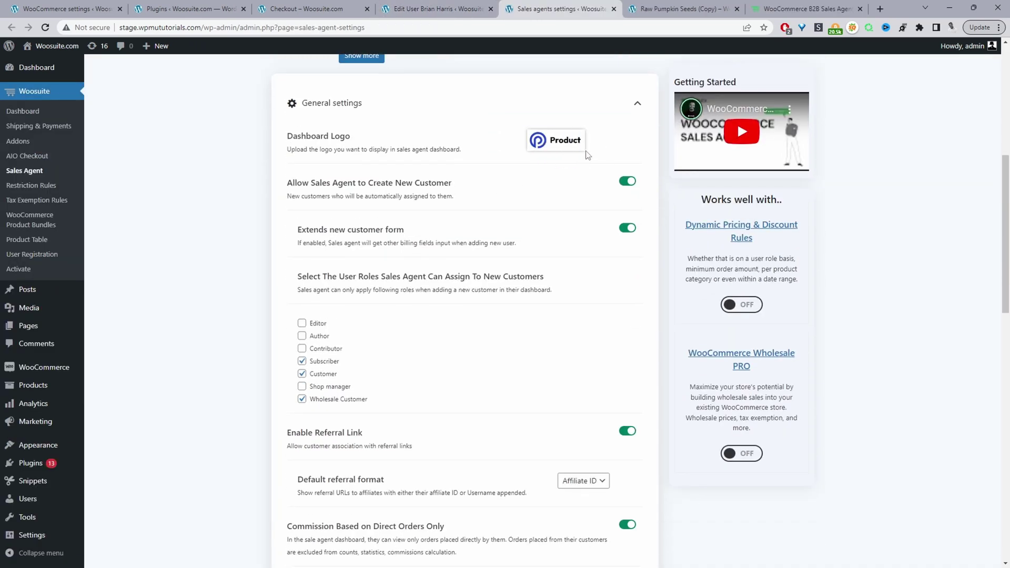
pyautogui.moveTo(290, 185); pyautogui.dragTo(377, 184)
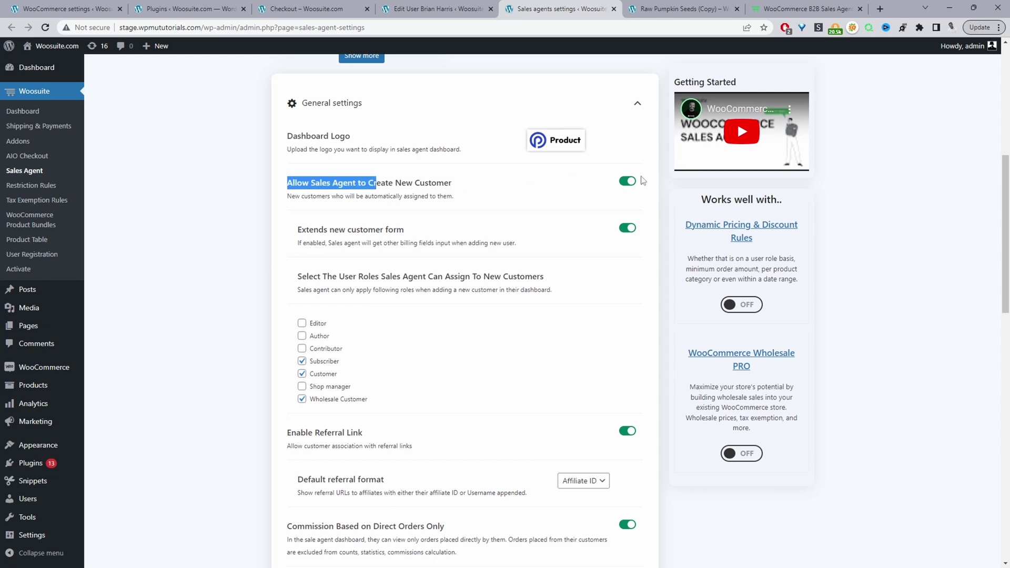
pyautogui.moveTo(318, 230); pyautogui.dragTo(405, 231)
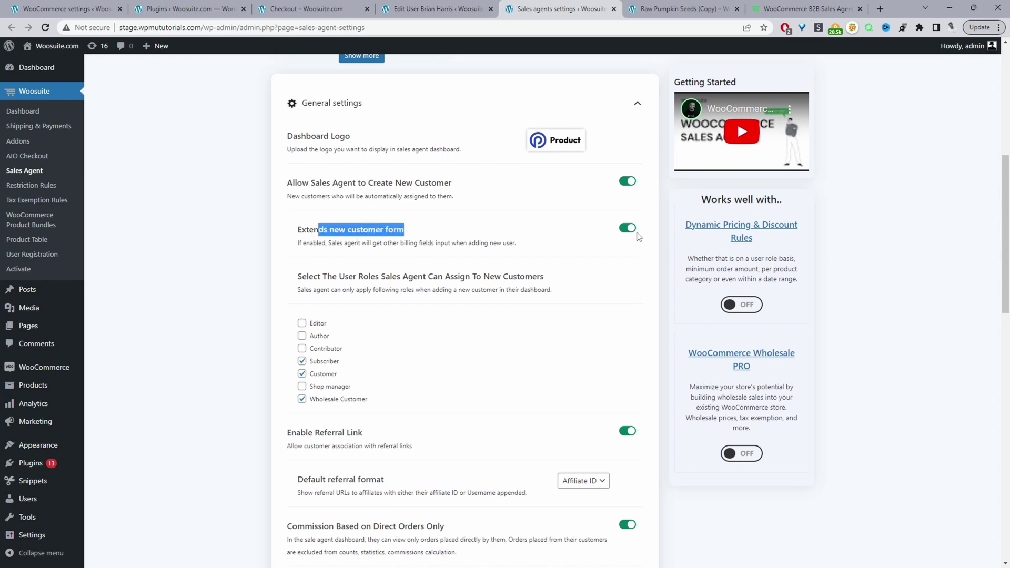
pyautogui.scroll(-2, 510, 275)
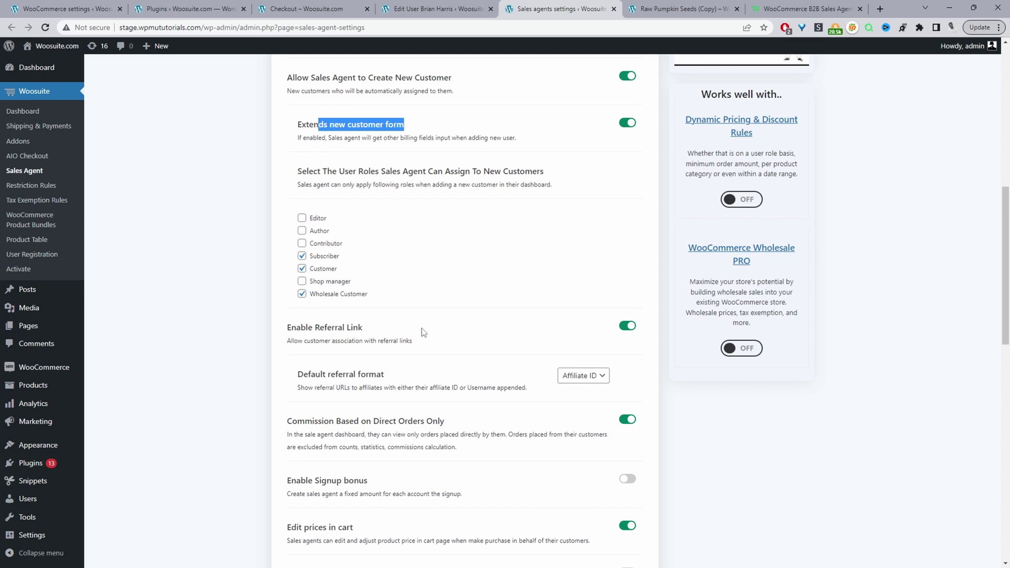
# Switch off Enable Referral Link, Commission Based on Direct Orders Only, and Apply Commission to.
pyautogui.scroll(-3, 325, 175)
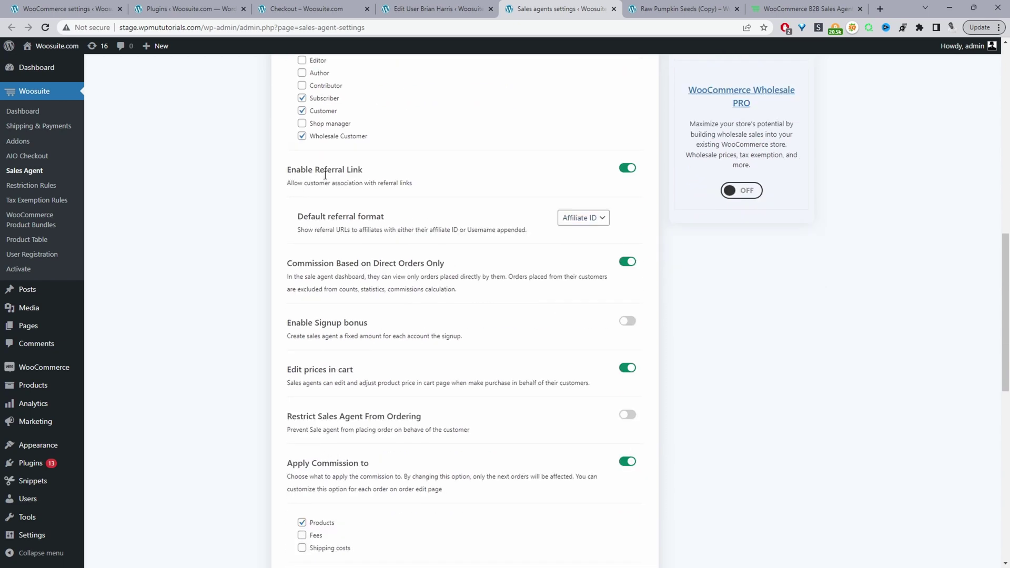
pyautogui.click(626, 169)
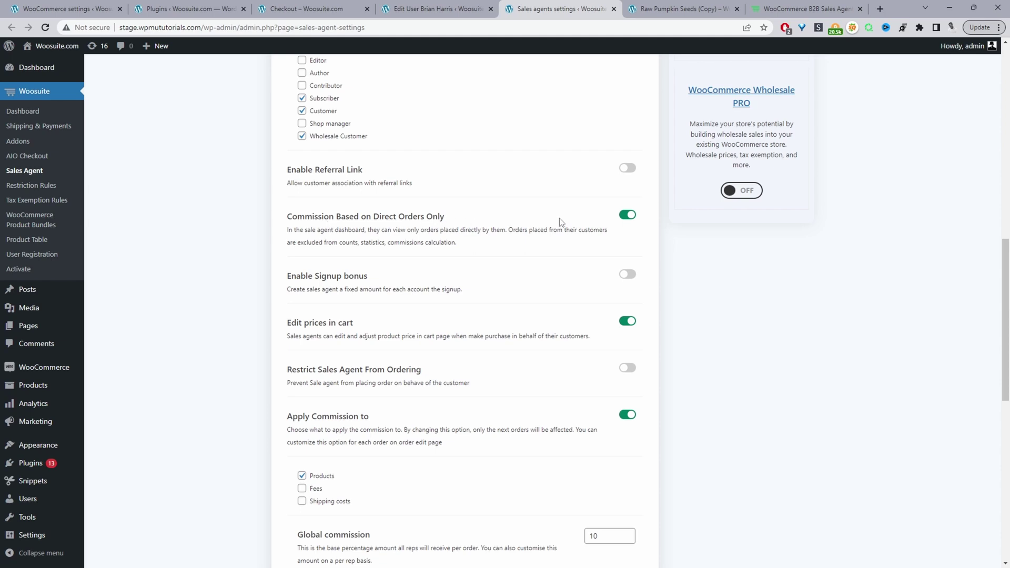
pyautogui.click(627, 216)
pyautogui.scroll(-2, 397, 299)
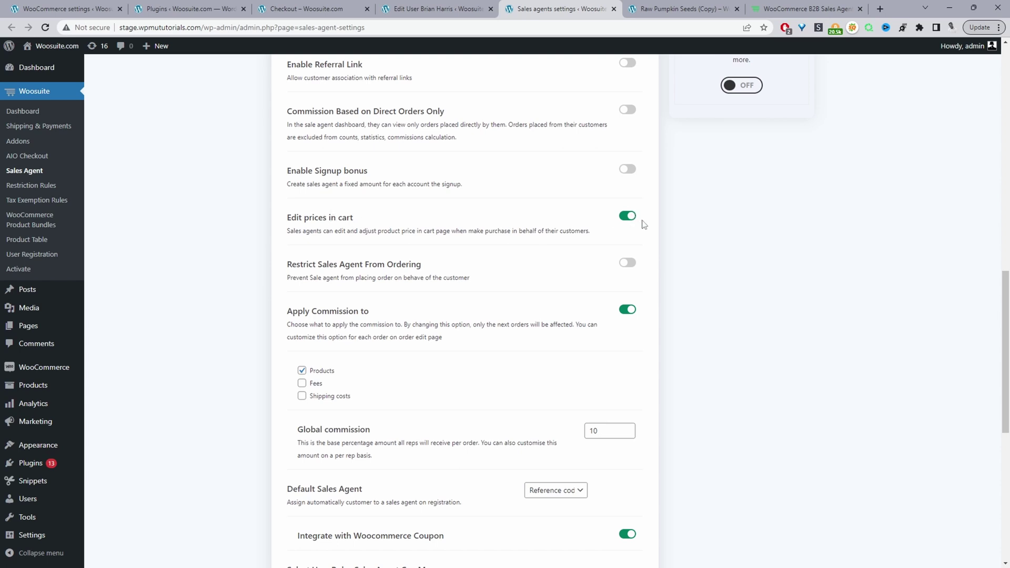
pyautogui.scroll(-1, 458, 315)
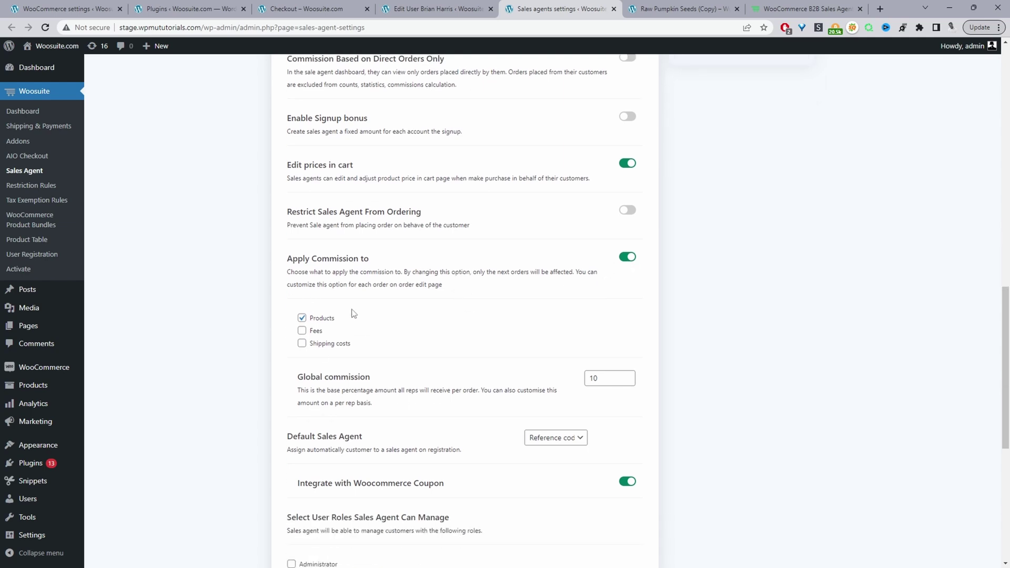
pyautogui.click(629, 258)
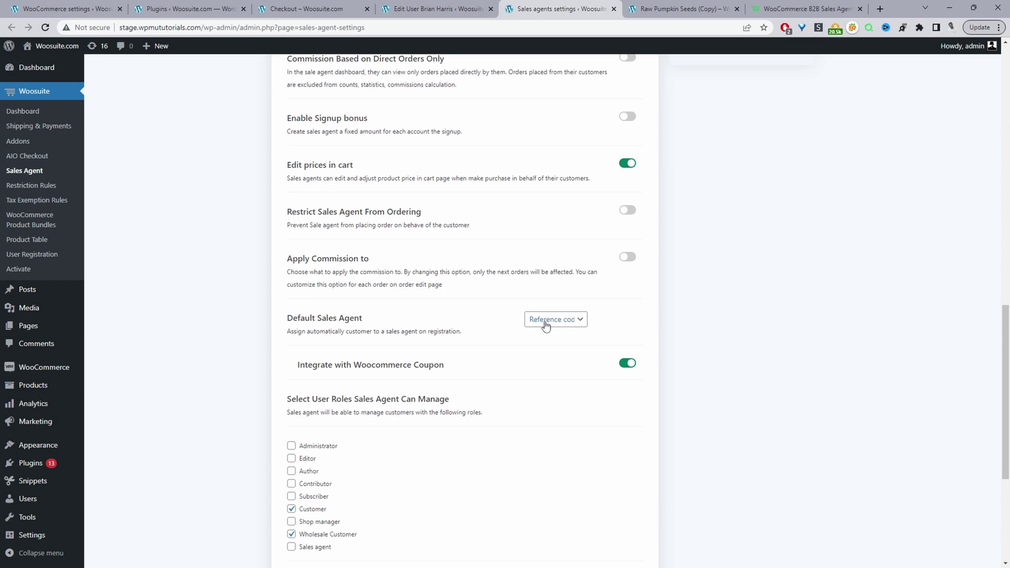
# Set Default Sales Agent to 'Select a specific agent' and pick the agent for new sign-ups.
pyautogui.click(547, 326)
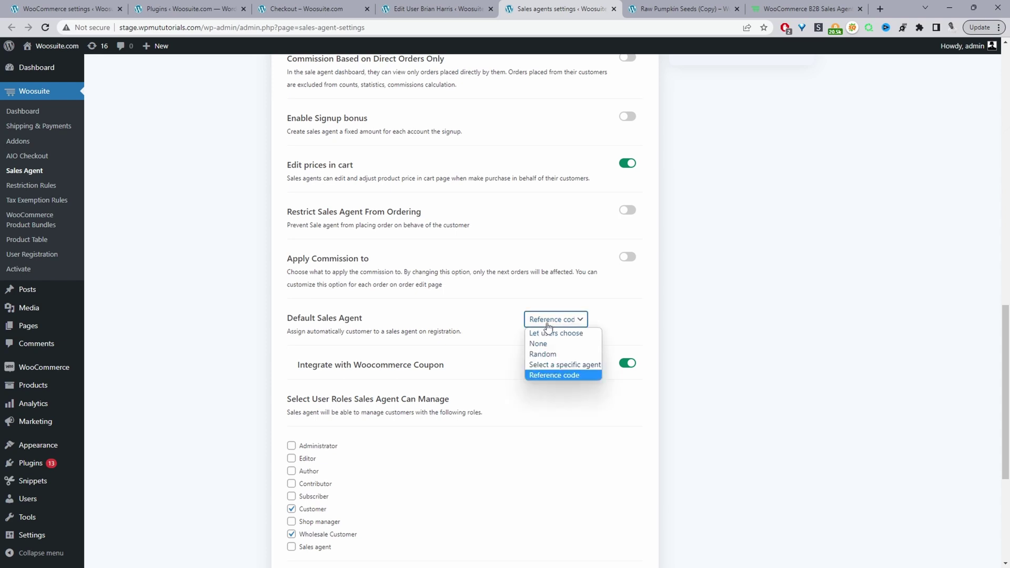
pyautogui.click(571, 366)
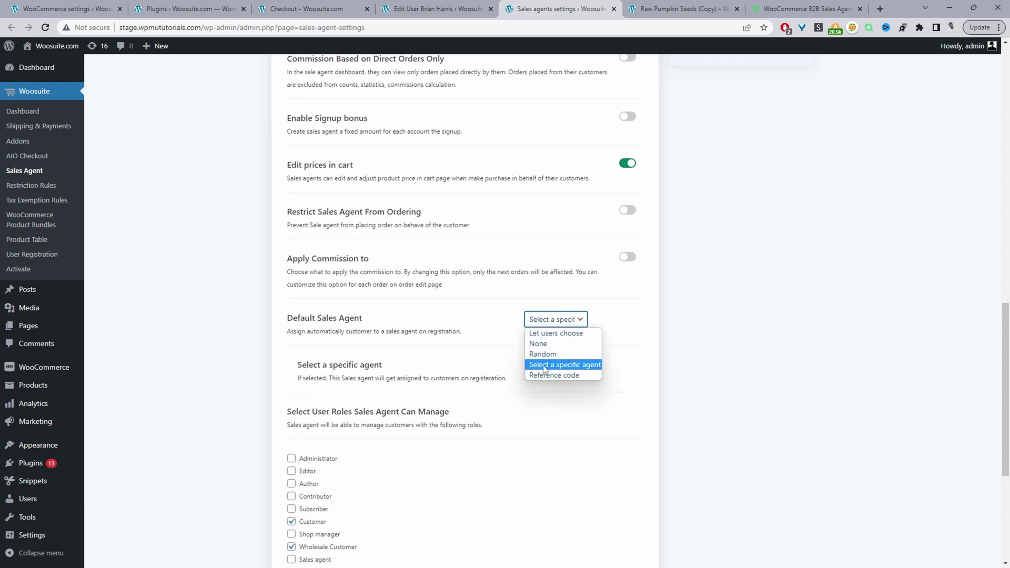
pyautogui.click(581, 372)
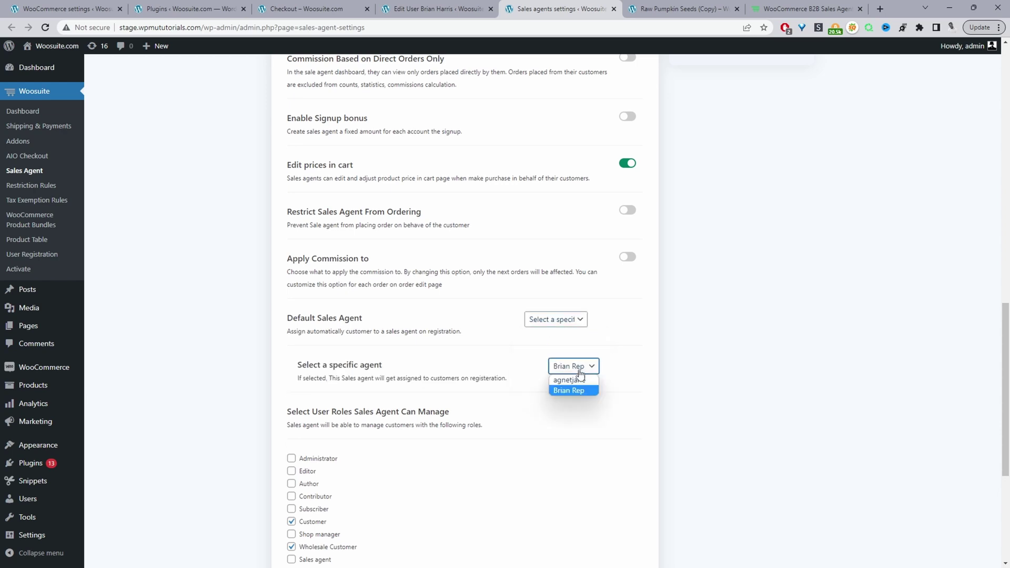
pyautogui.click(569, 380)
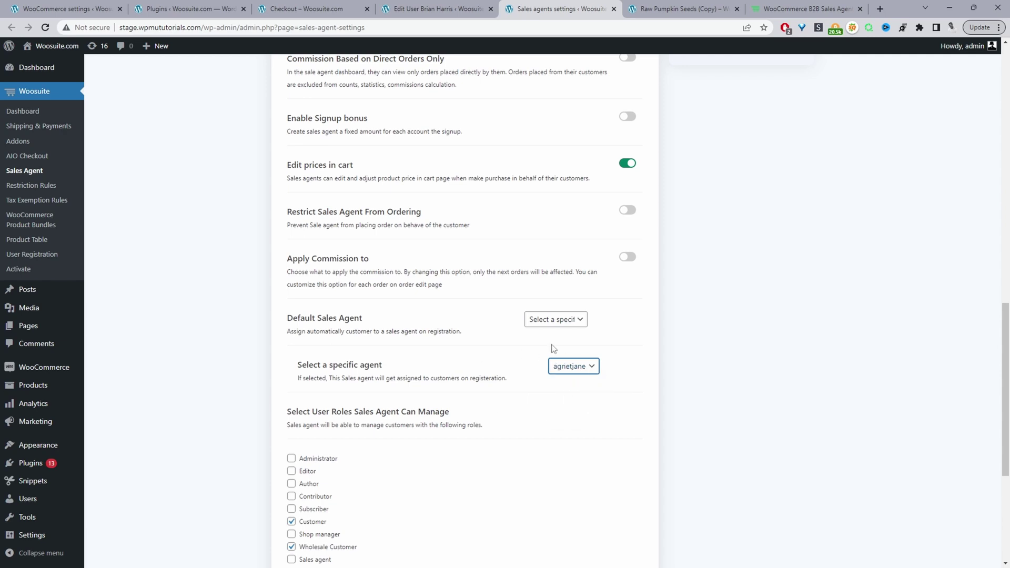
pyautogui.click(564, 430)
pyautogui.scroll(-5, 564, 430)
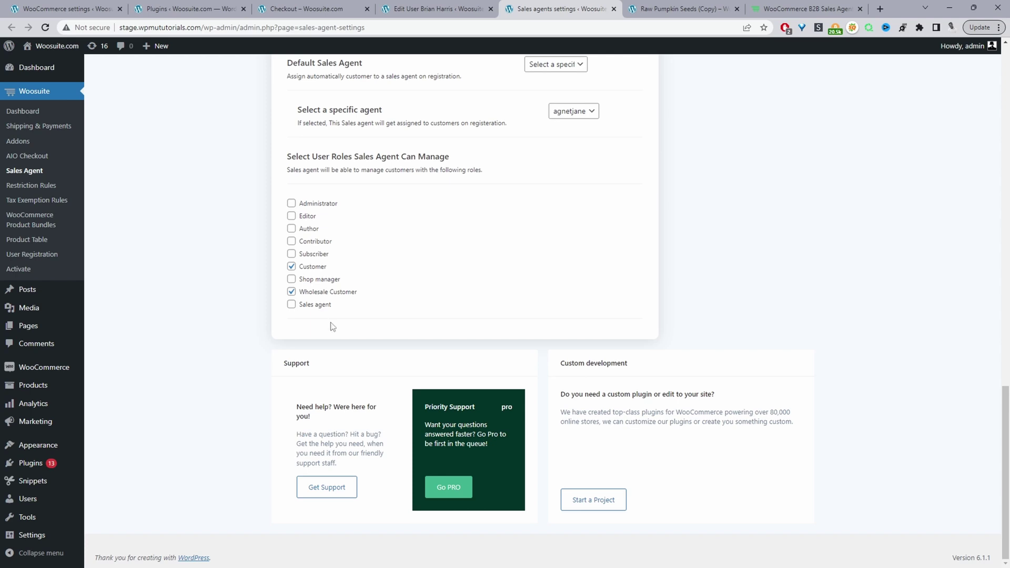
pyautogui.scroll(2, 344, 263)
pyautogui.scroll(12, 342, 316)
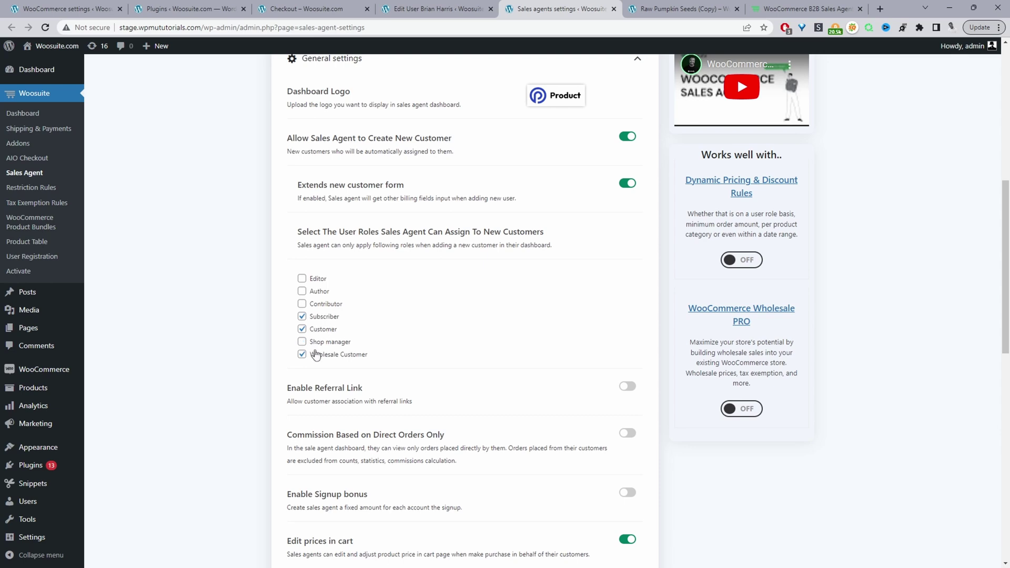
pyautogui.scroll(-12, 413, 353)
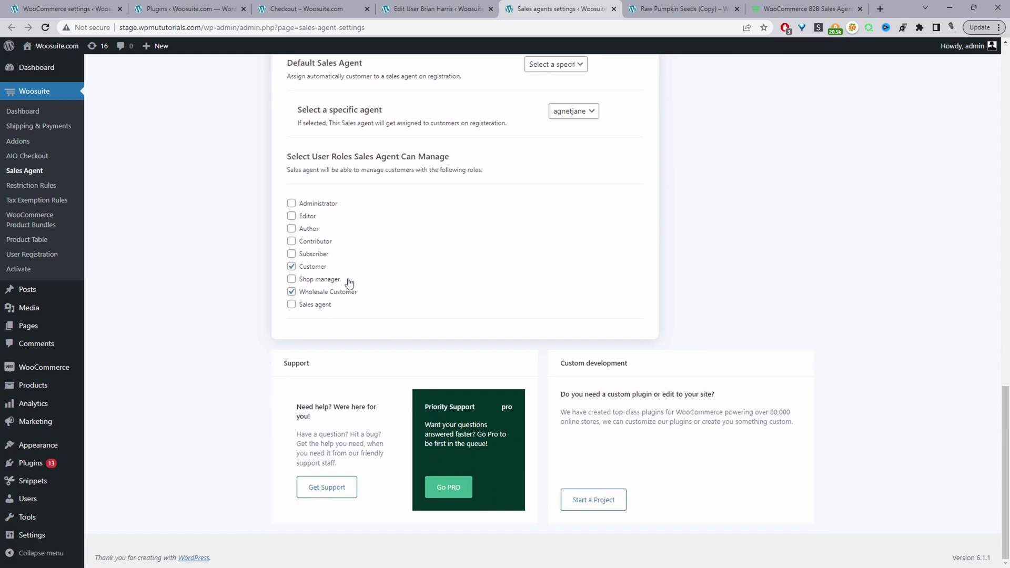
# Let sales agents manage Subscriber accounts, save the settings, and bring up the storefront window.
pyautogui.click(307, 258)
pyautogui.scroll(15, 597, 362)
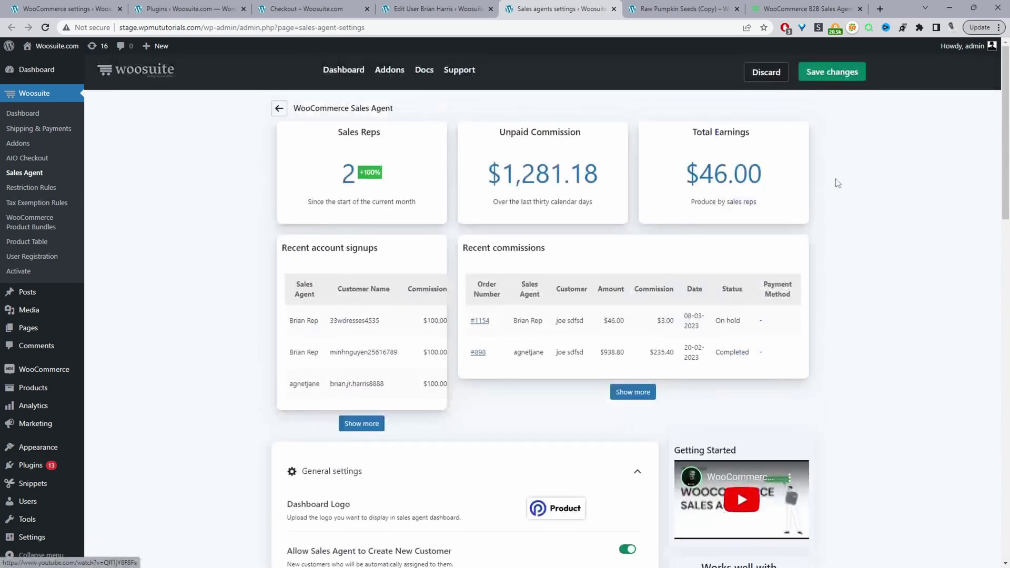
pyautogui.click(832, 79)
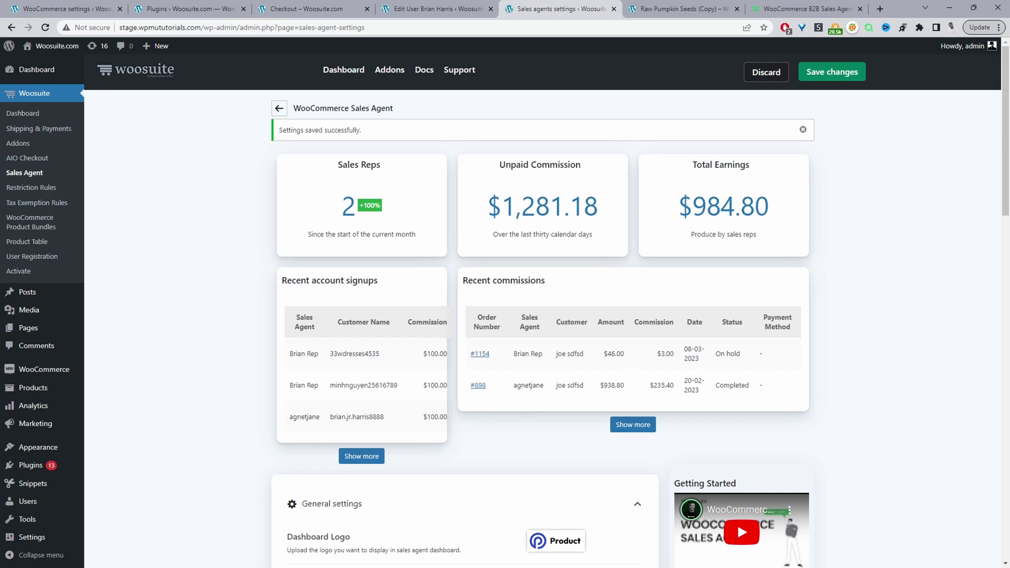
pyautogui.hotkey('alt', 'Tab')
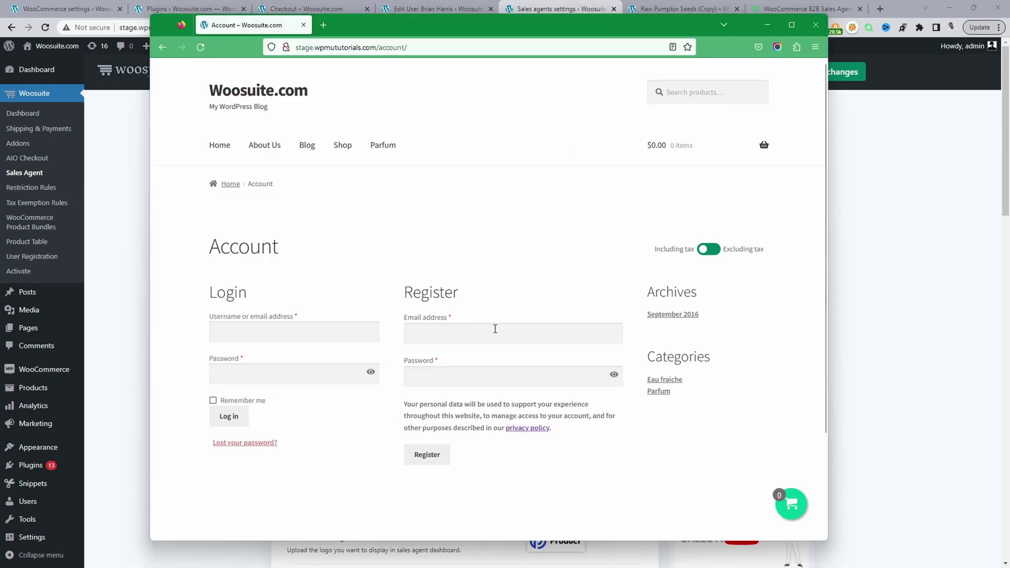
# Log in on the storefront Account page with the agent's username and password, declining to save the login.
pyautogui.click(495, 329)
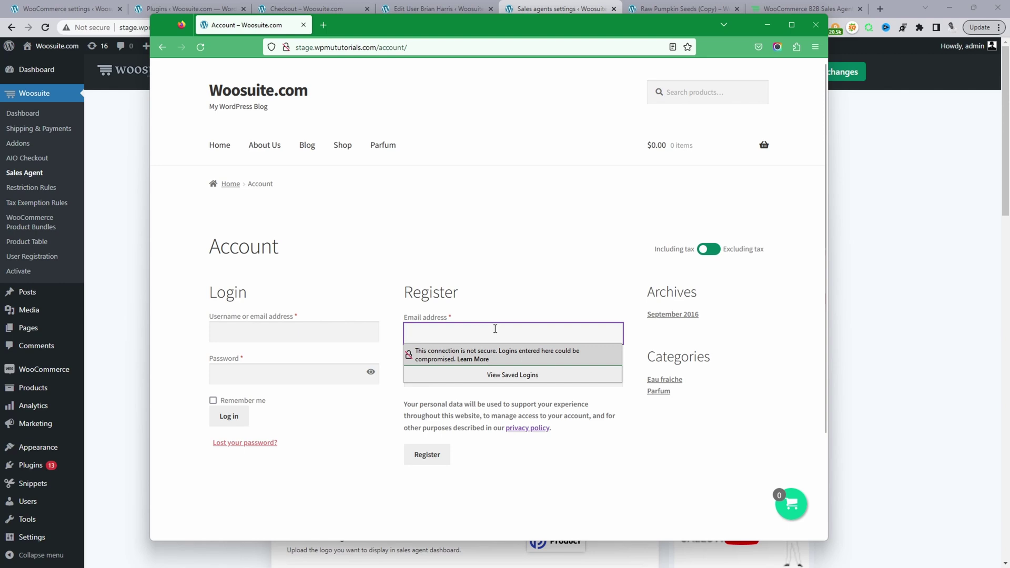
pyautogui.moveTo(408, 21); pyautogui.dragTo(346, 76)
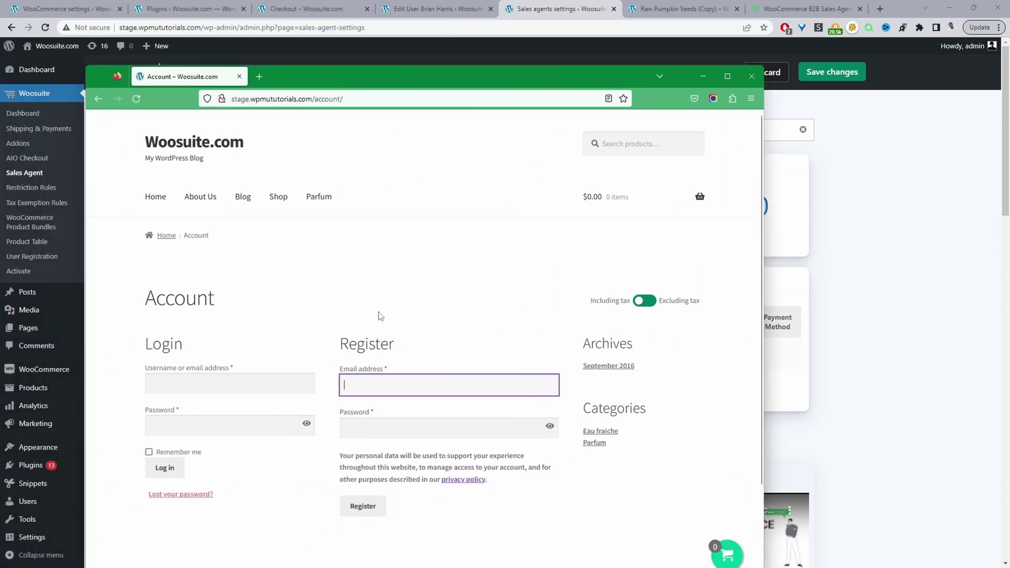
pyautogui.scroll(-3, 381, 315)
pyautogui.click(204, 259)
pyautogui.write('agnetjane')
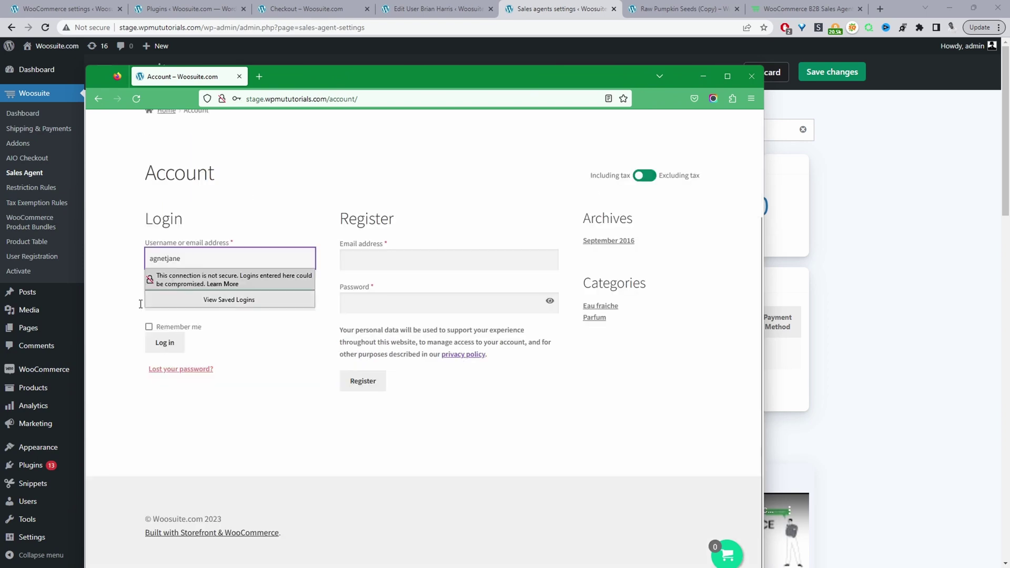
pyautogui.click(117, 289)
pyautogui.click(187, 295)
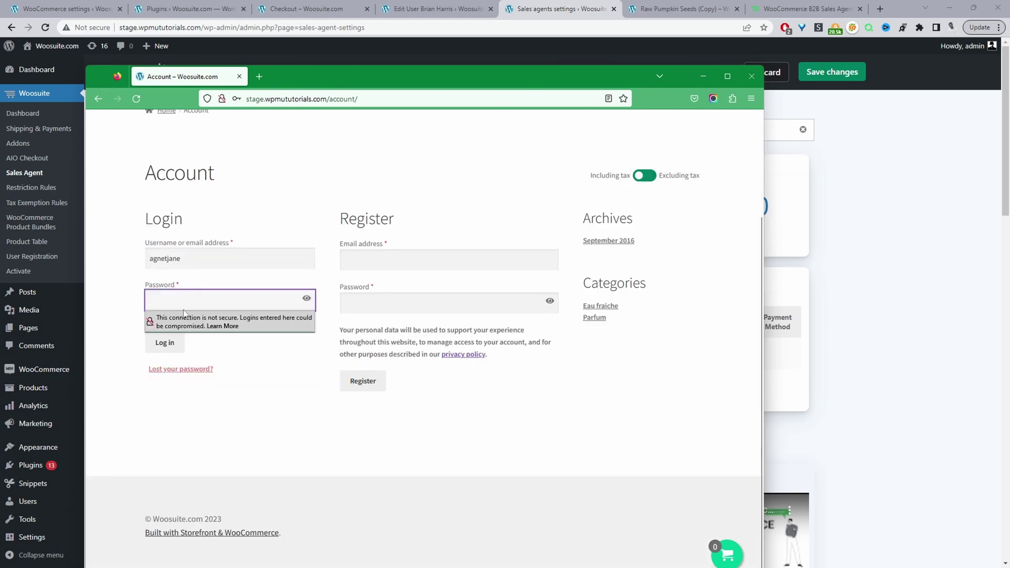
pyautogui.write('•••')
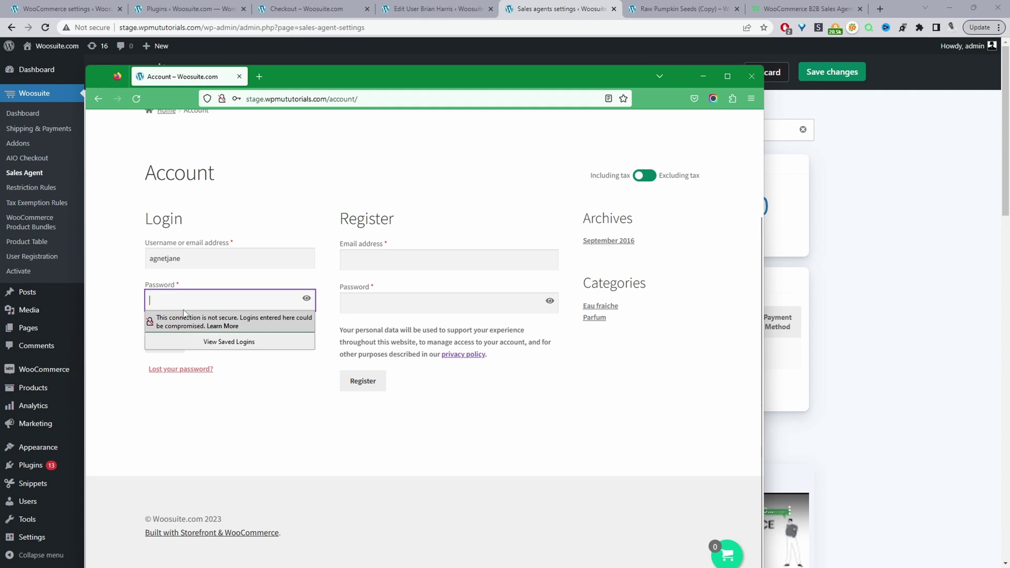
pyautogui.write('••••••')
pyautogui.click(166, 343)
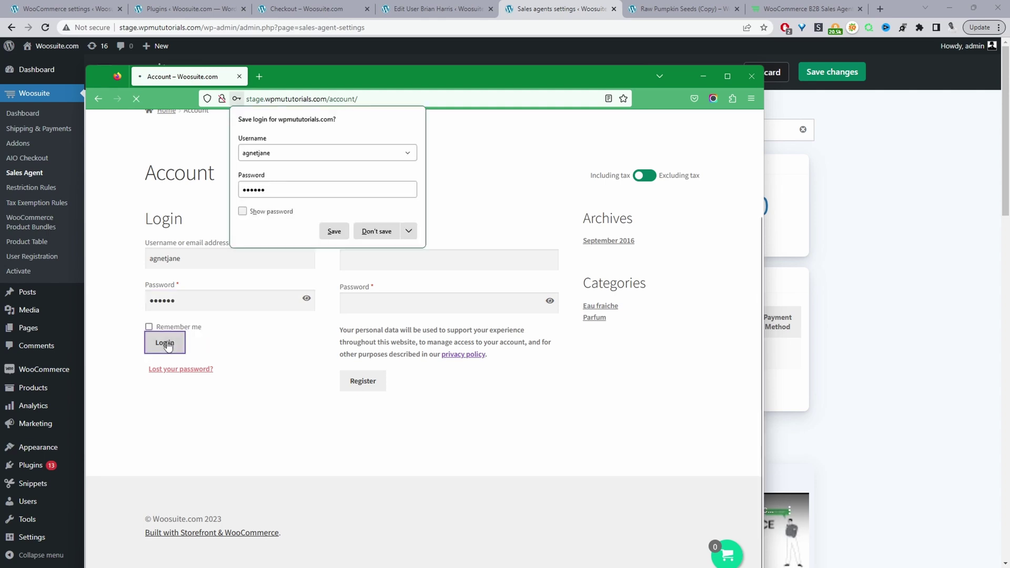
pyautogui.click(380, 232)
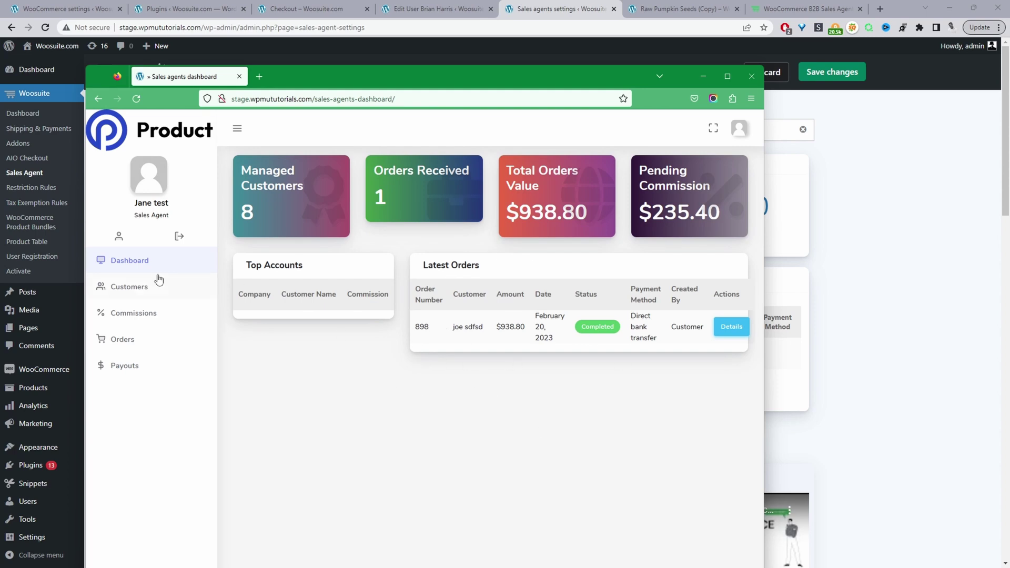
# Open the agent's Customers list of 8 customers and maximize the browser window.
pyautogui.click(150, 292)
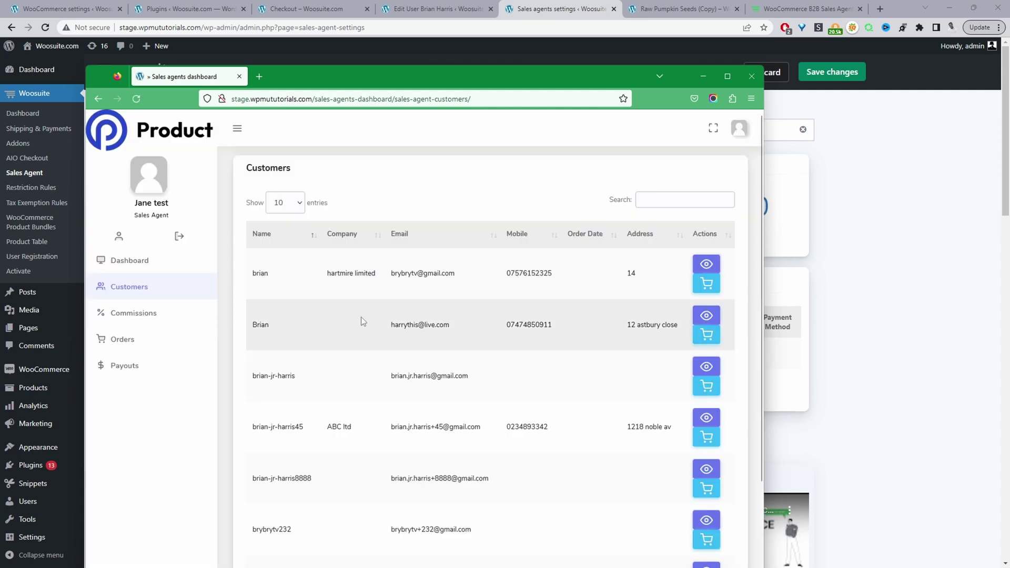
pyautogui.scroll(-3, 369, 342)
pyautogui.click(725, 77)
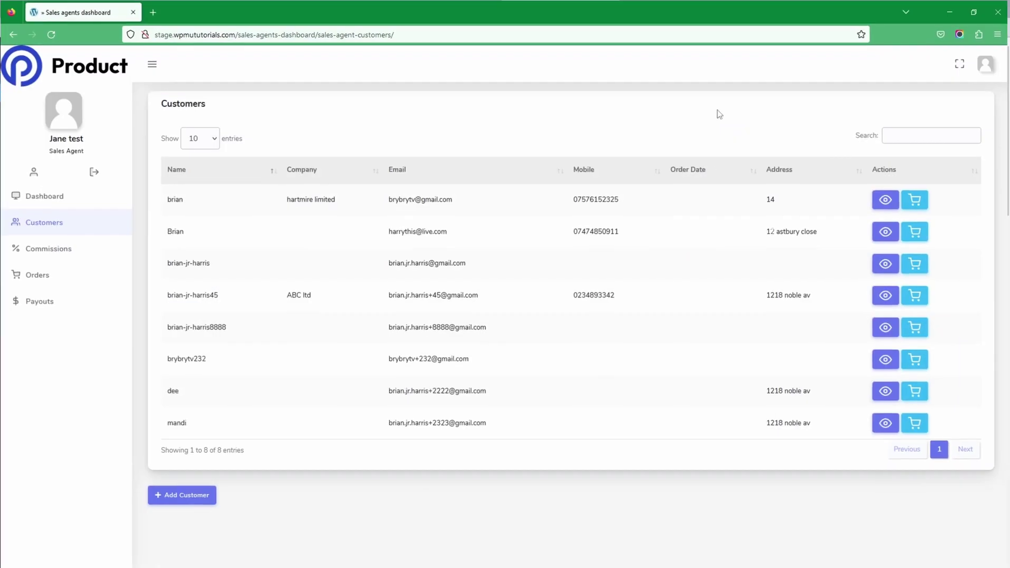
# Start a new customer, enter the customer's first and last name, and autofill the Bridgeport, Pennsylvania address.
pyautogui.click(169, 497)
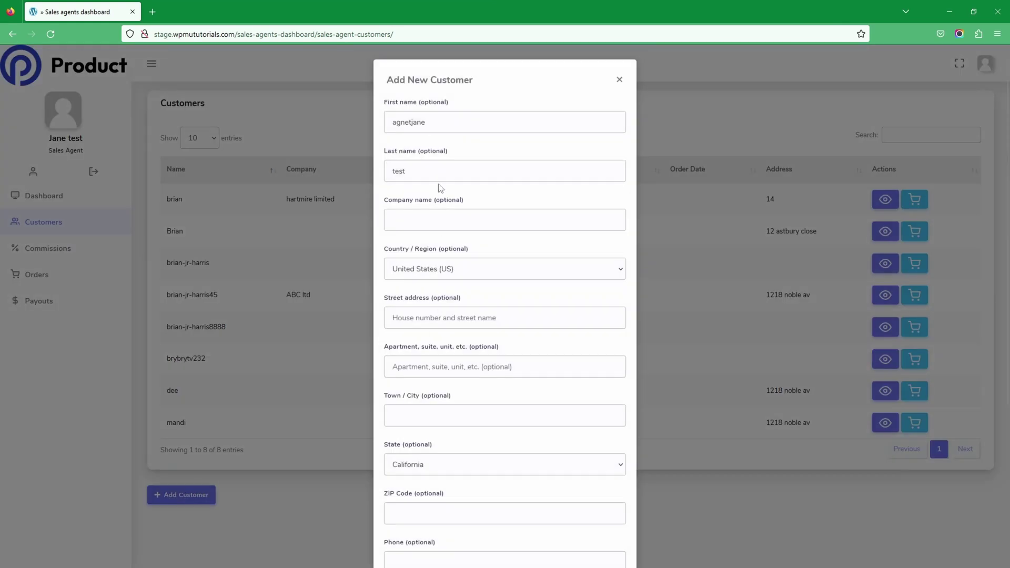
pyautogui.doubleClick(438, 125)
pyautogui.press('BackSpace')
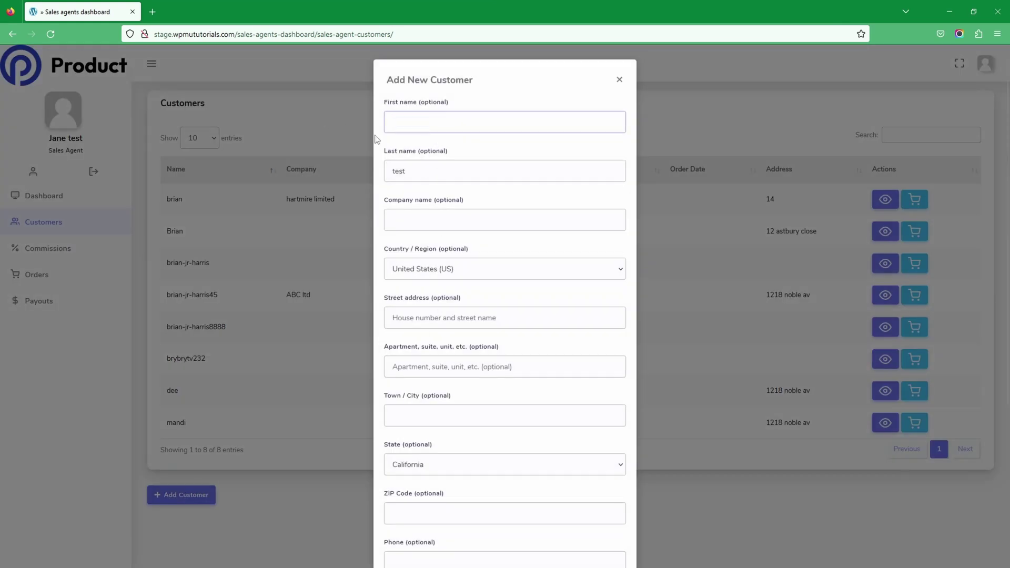
pyautogui.write('molly')
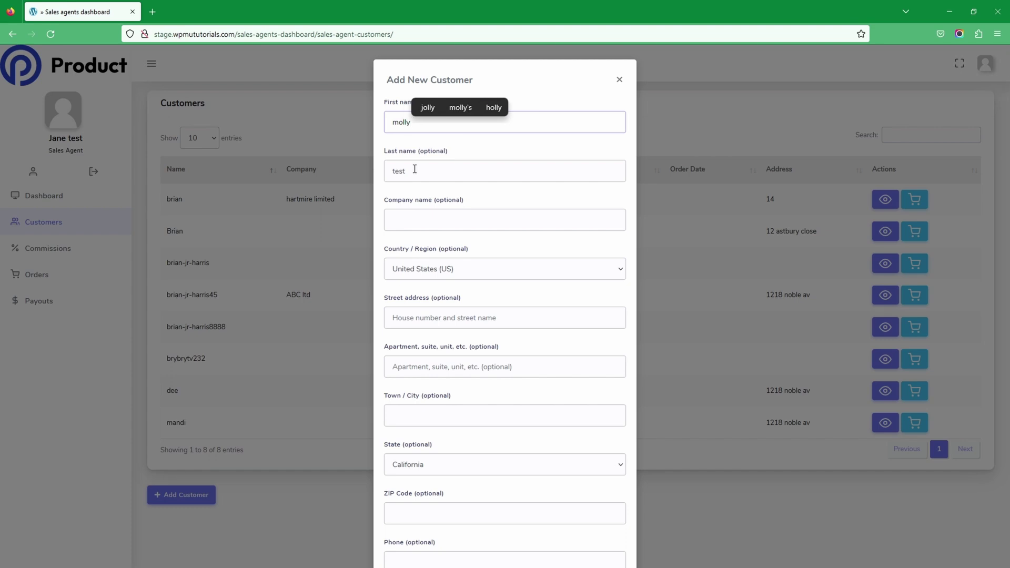
pyautogui.click(415, 169)
pyautogui.hotkey('shift', 'Left')
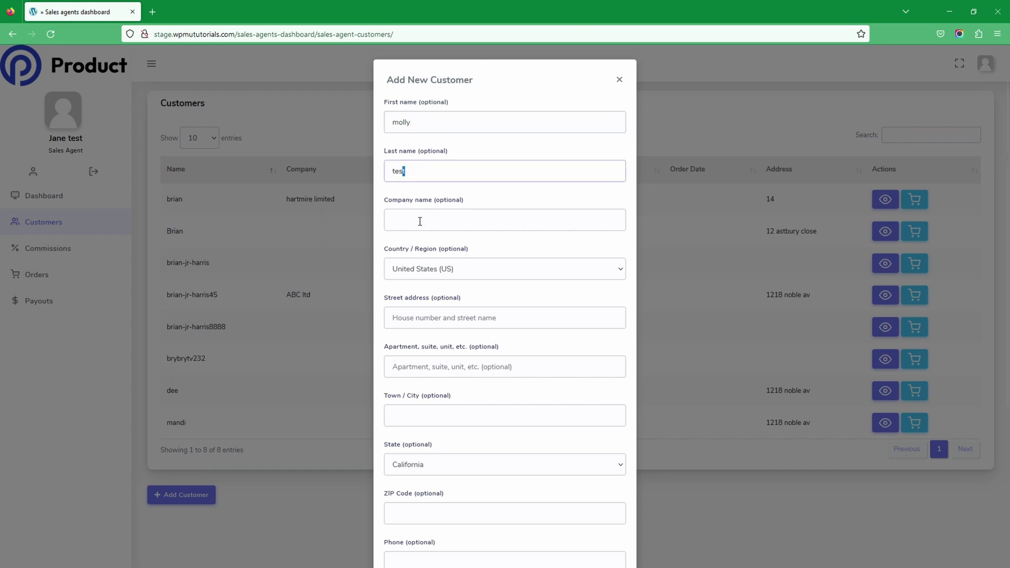
pyautogui.click(435, 317)
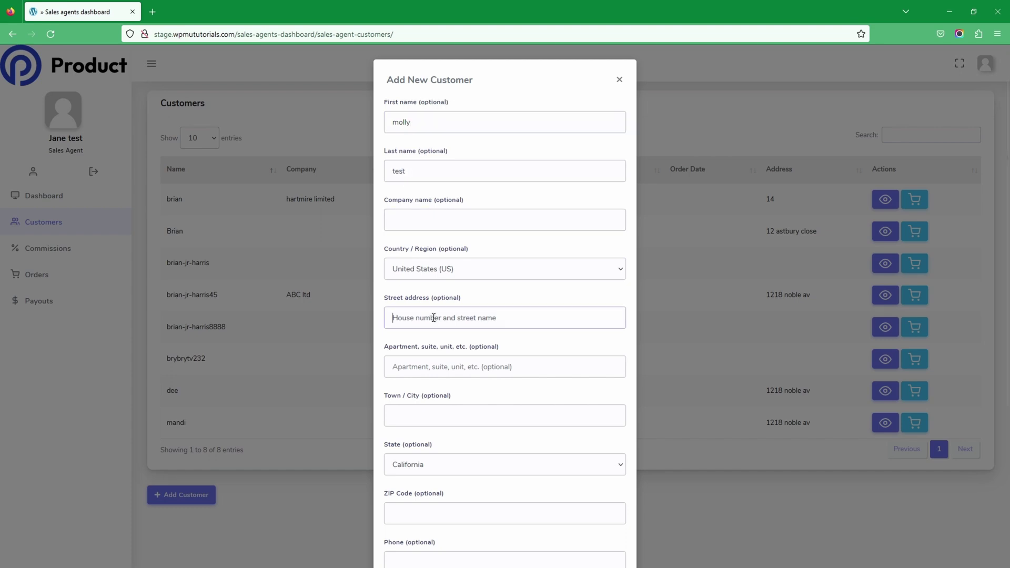
pyautogui.click(430, 435)
# Enter the customer's e-mail, choose the Wholesale Customer role, use a generated password, and create the account.
pyautogui.scroll(-1, 474, 491)
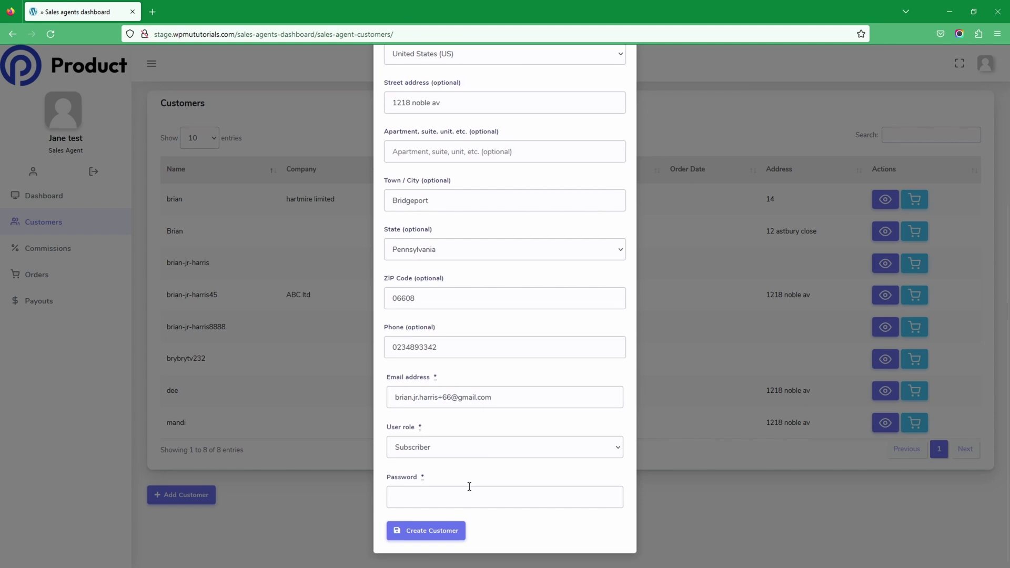
pyautogui.click(419, 451)
pyautogui.click(427, 496)
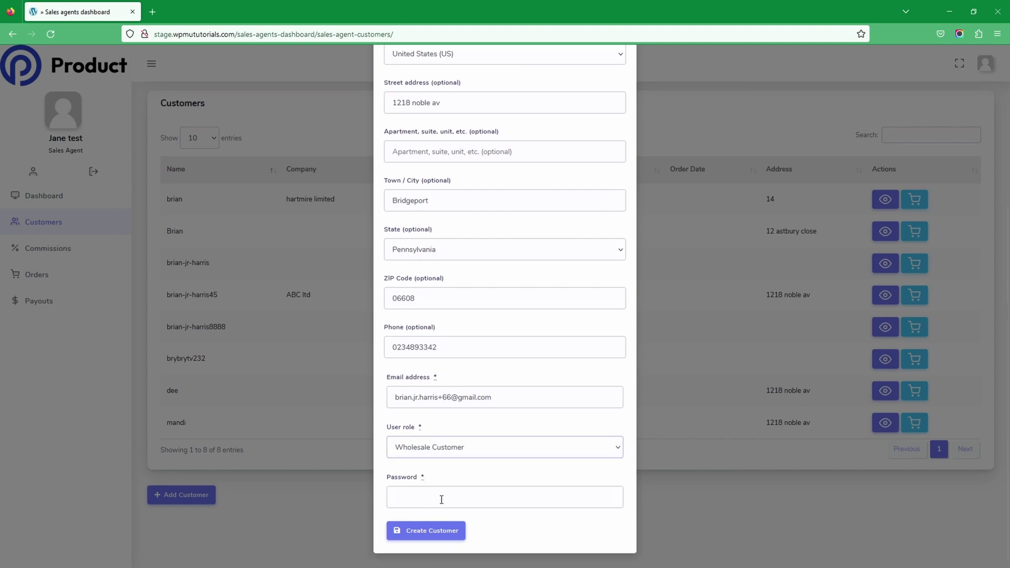
pyautogui.click(430, 500)
pyautogui.click(430, 500)
pyautogui.click(436, 496)
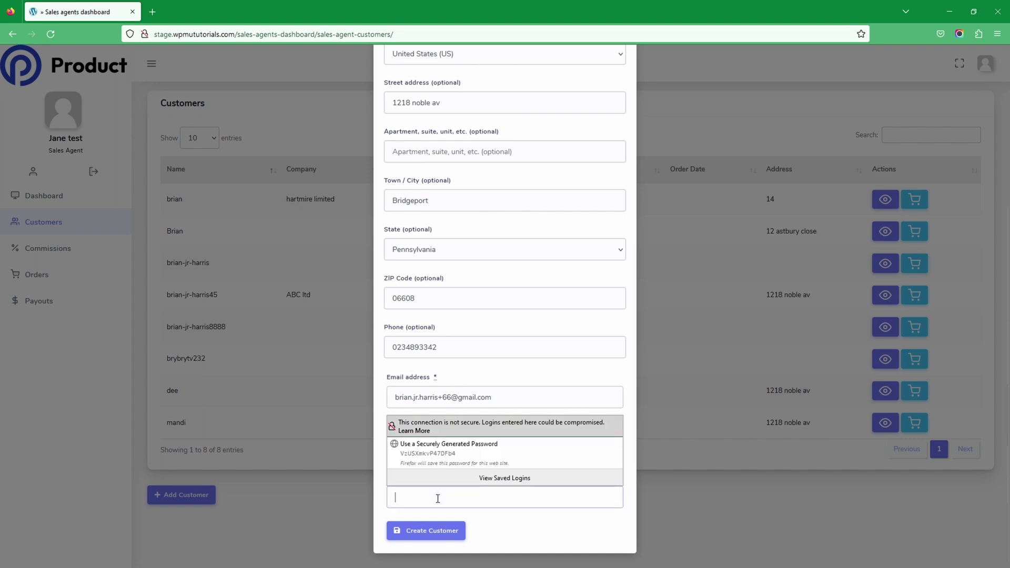
pyautogui.press('Down')
pyautogui.press('Return')
pyautogui.click(429, 532)
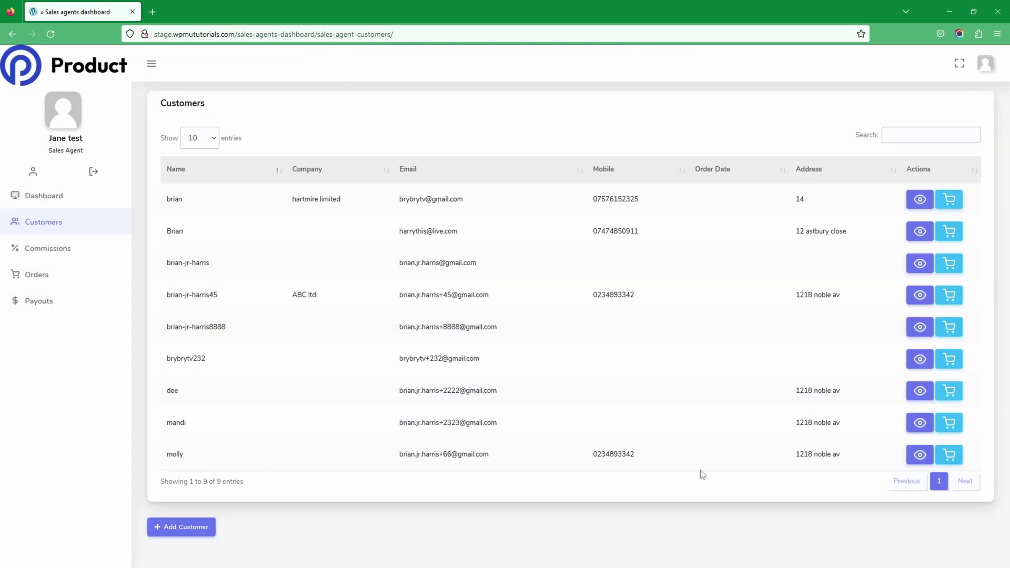
# Start shopping as the new customer and open the Raw Pumpkin Seeds product page.
pyautogui.click(957, 463)
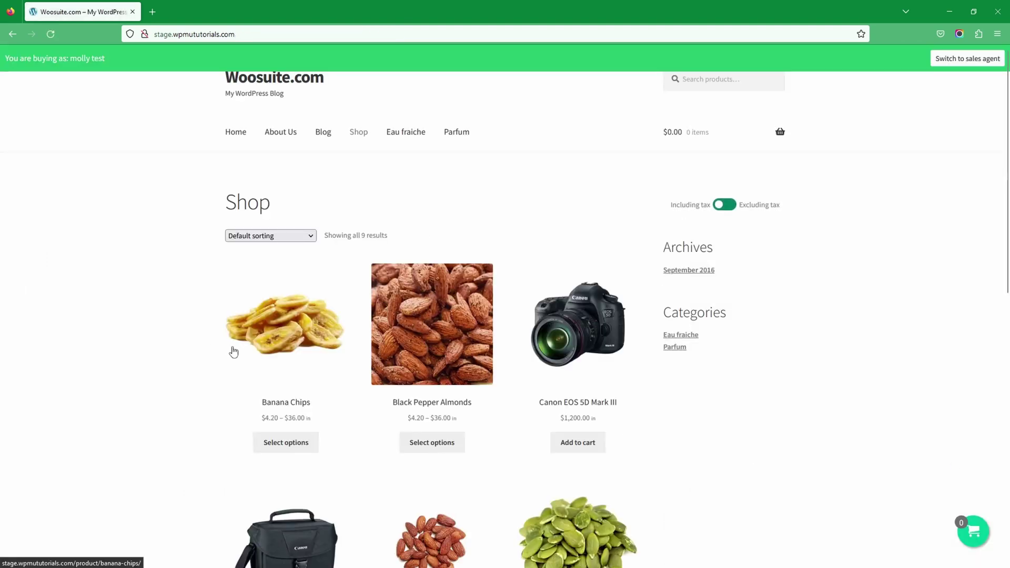
pyautogui.scroll(-3, 233, 352)
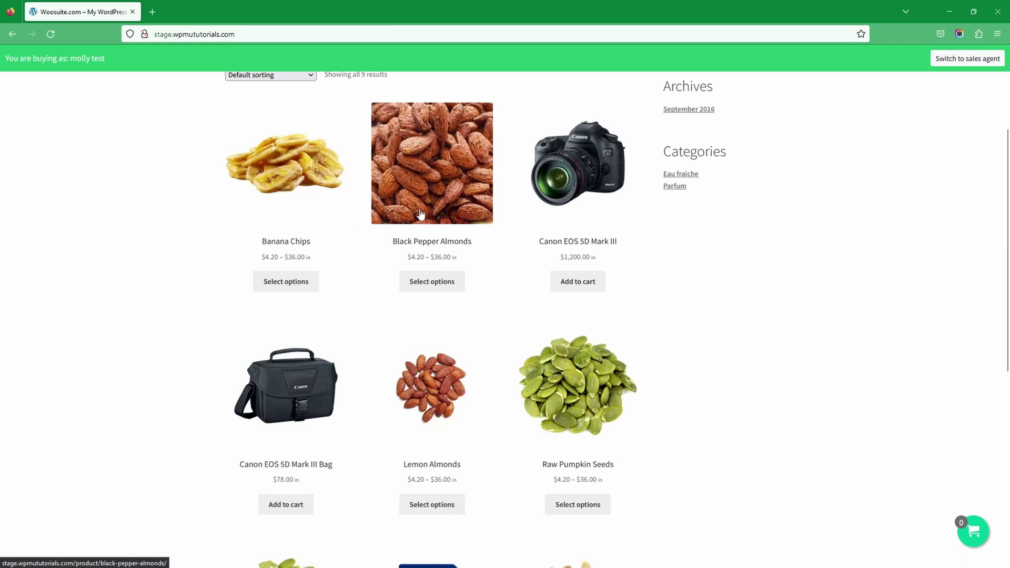
pyautogui.click(582, 473)
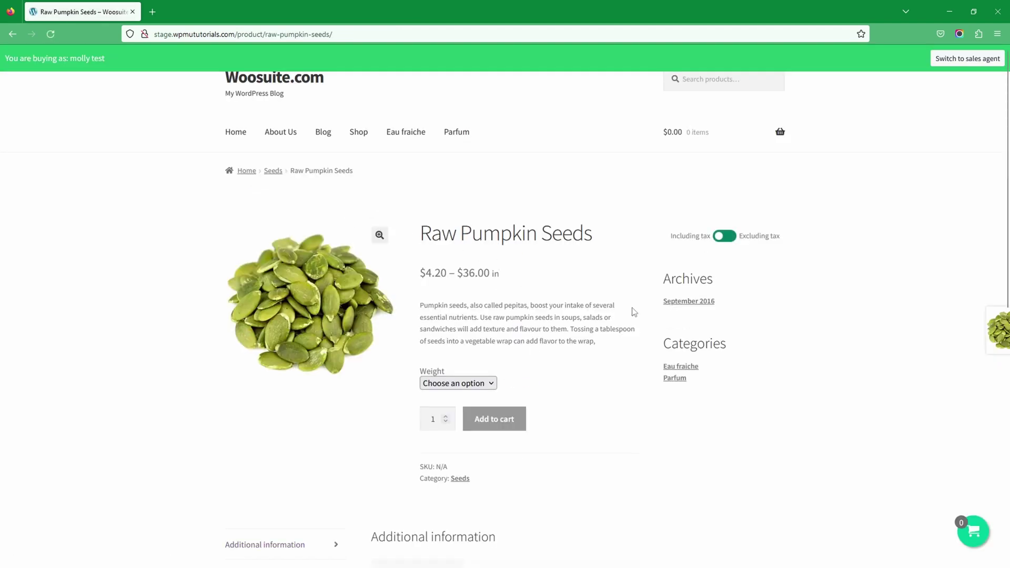
# Add 4 bags of 1KG and 4 bags of 100G Raw Pumpkin Seeds to the cart.
pyautogui.click(435, 385)
pyautogui.click(457, 460)
pyautogui.click(452, 464)
pyautogui.write('4')
pyautogui.click(493, 470)
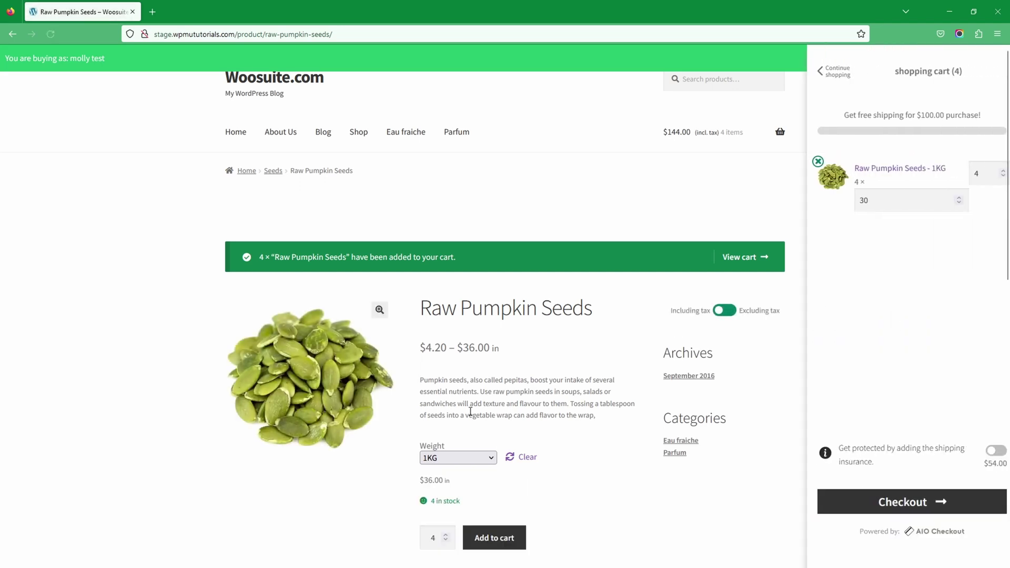
pyautogui.click(458, 457)
pyautogui.click(458, 457)
pyautogui.click(453, 487)
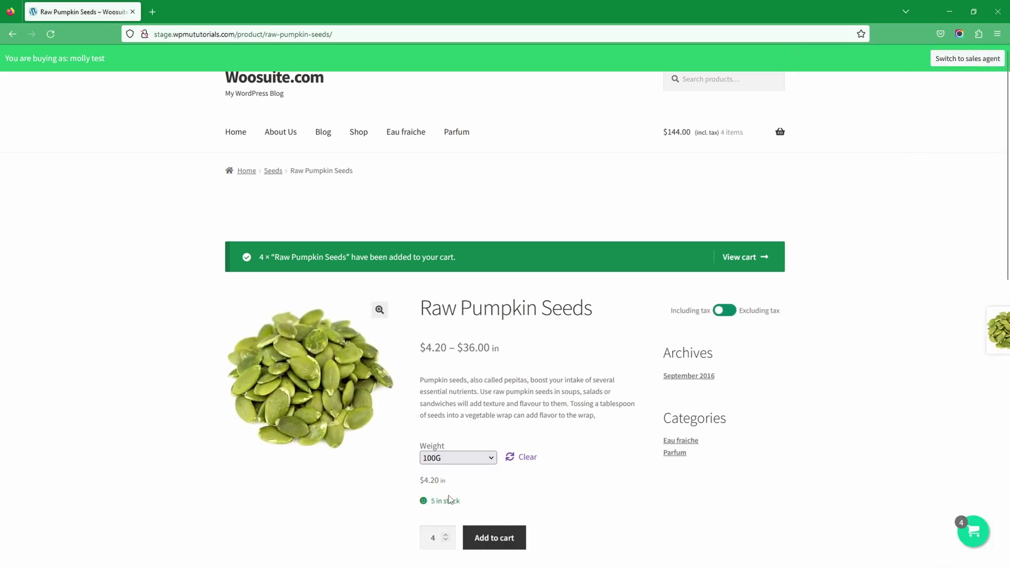
pyautogui.click(486, 541)
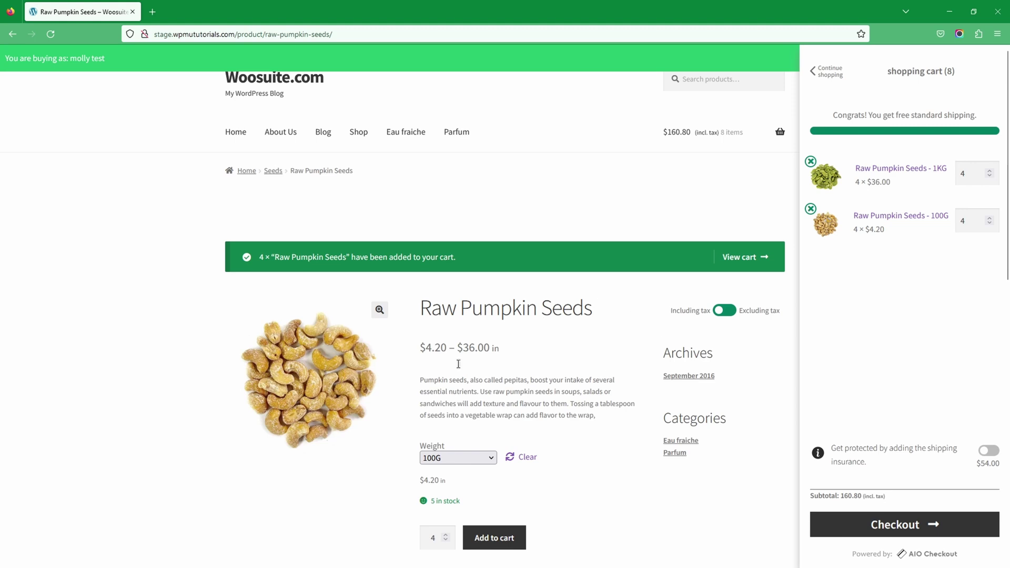
# Check out and place the $192.40 order with Cash on delivery as payment.
pyautogui.click(877, 526)
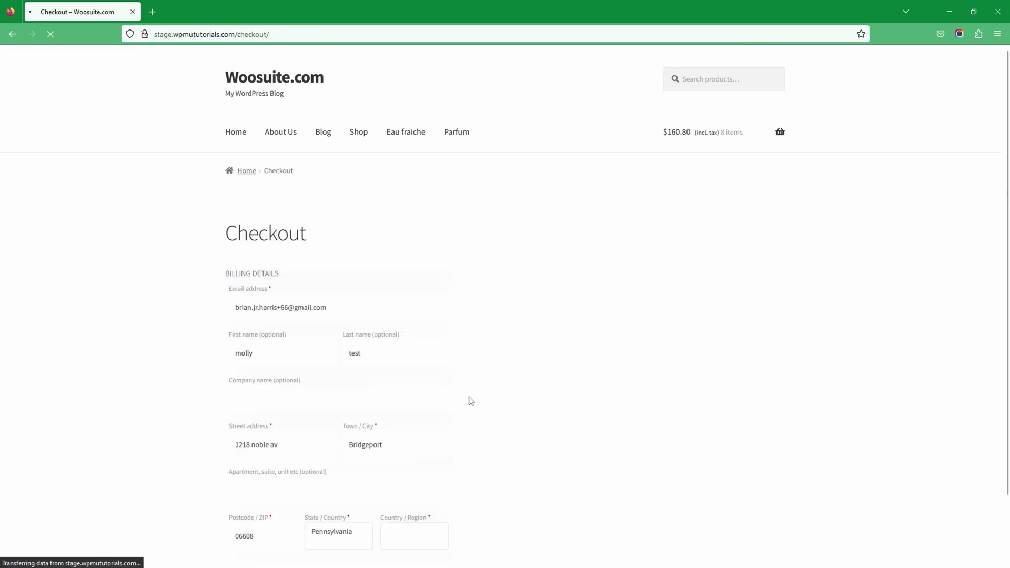
pyautogui.scroll(-6, 600, 300)
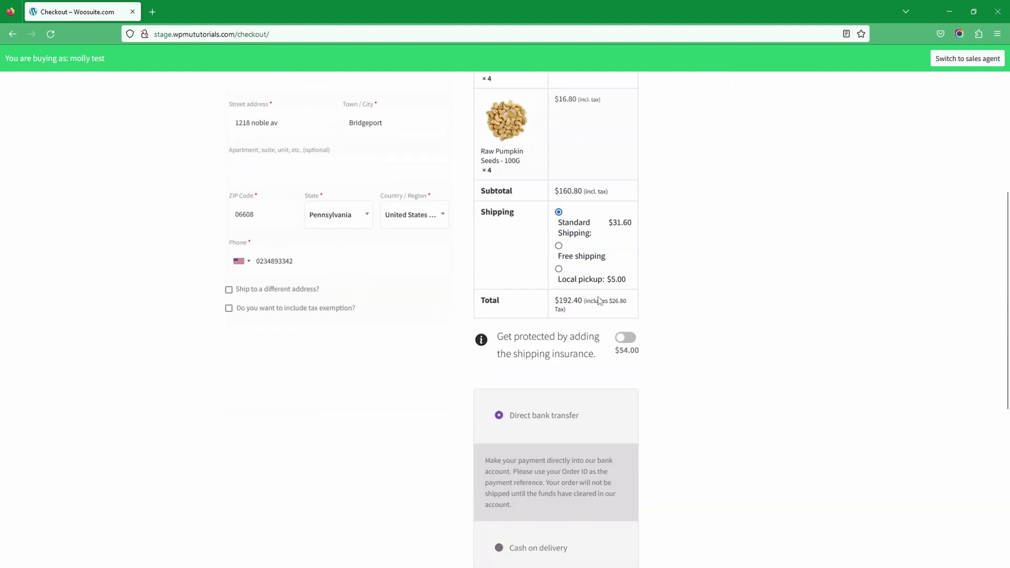
pyautogui.scroll(4, 400, 289)
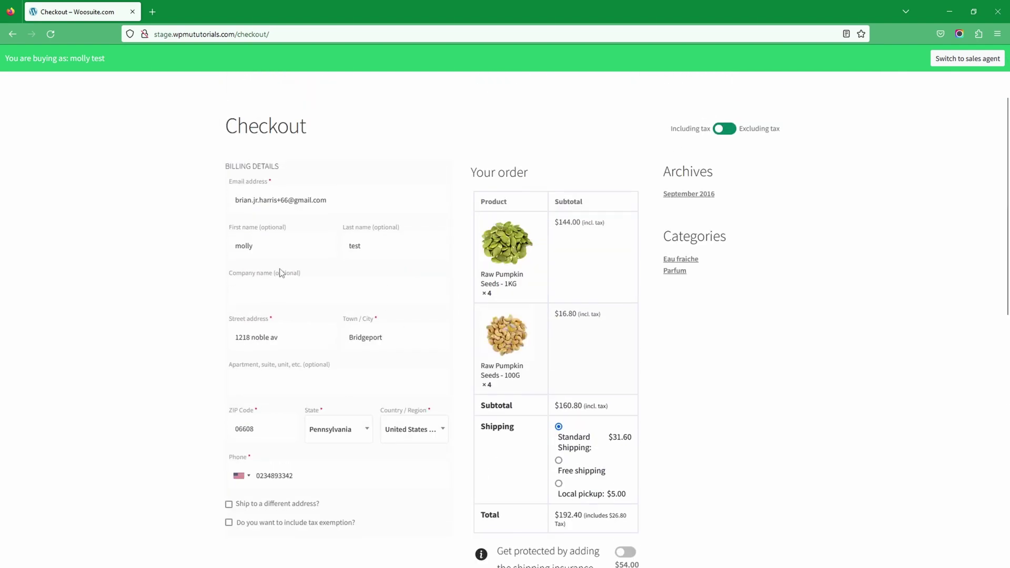
pyautogui.scroll(-5, 344, 355)
pyautogui.scroll(-4, 419, 344)
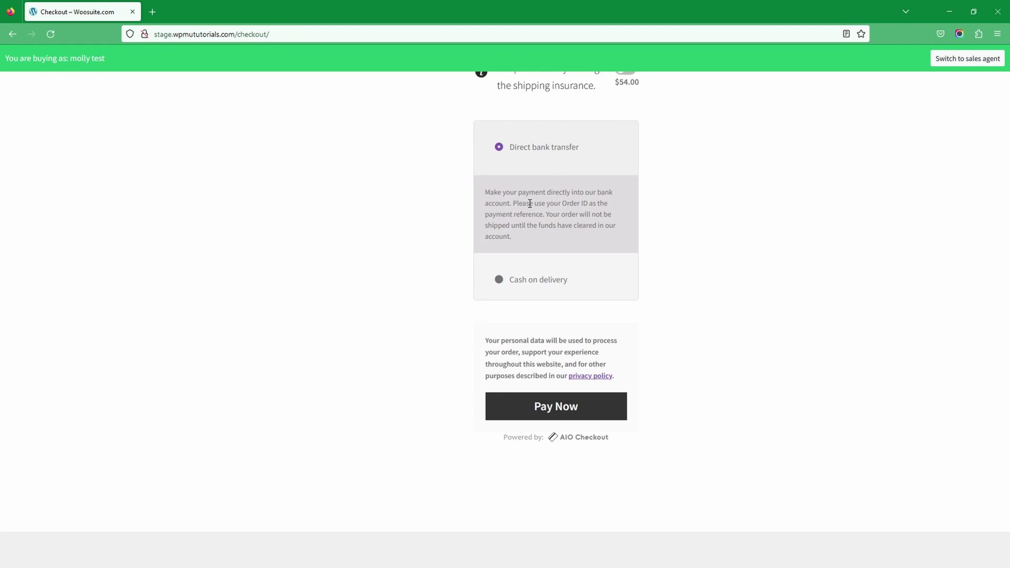
pyautogui.click(530, 280)
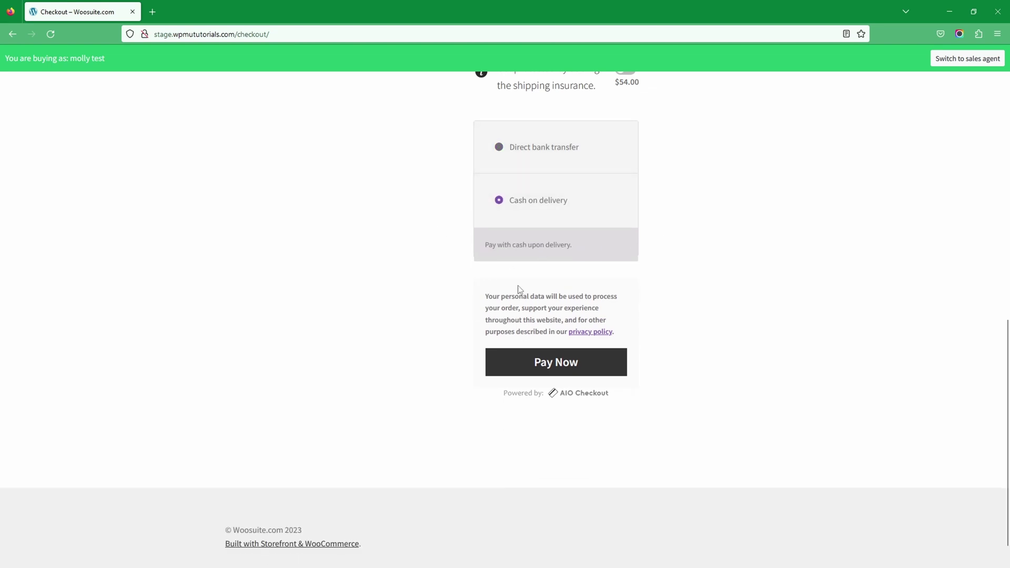
pyautogui.click(545, 375)
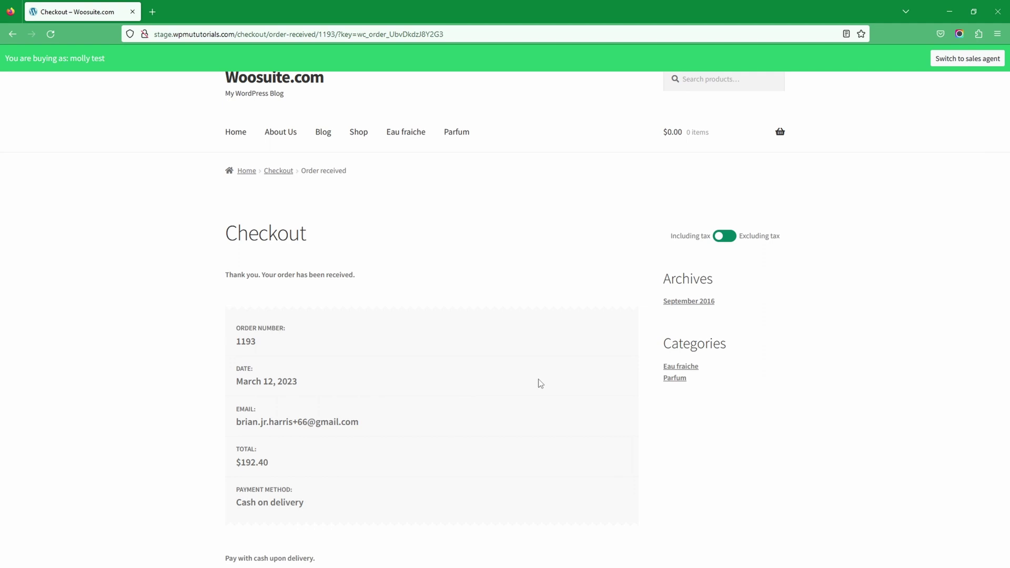
# Switch back to the sales agent dashboard and find the new customer's order 1193 in latest orders.
pyautogui.click(952, 61)
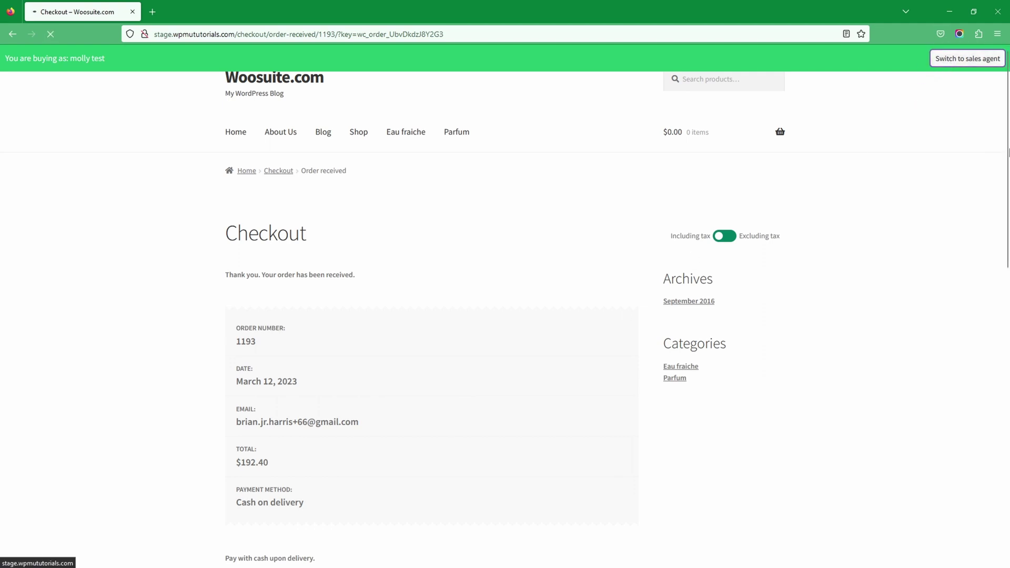
pyautogui.moveTo(549, 246); pyautogui.dragTo(487, 251)
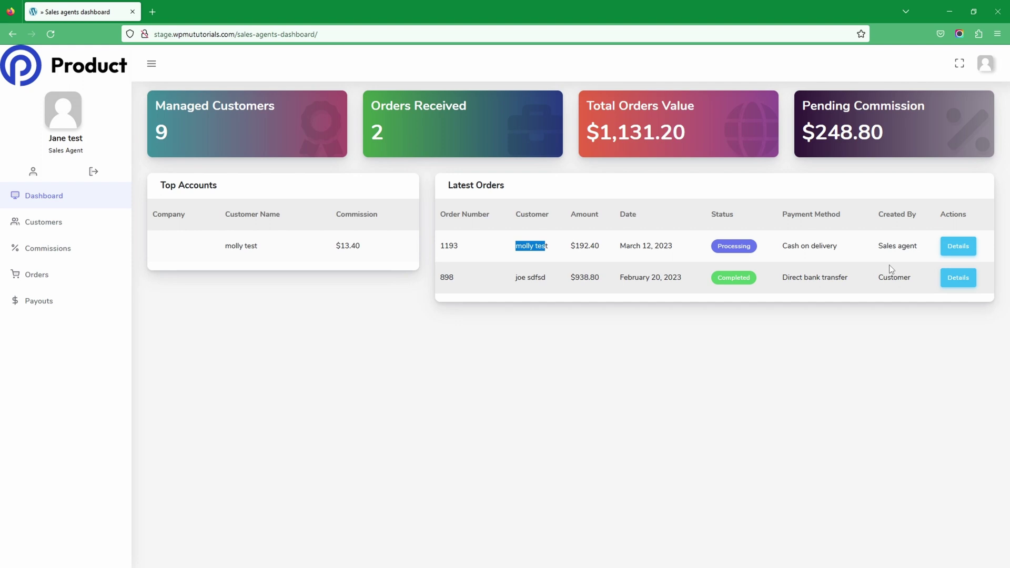
# Open the 9-customer Customers list, showing the new March 12, 2023 order, and focus the Search box.
pyautogui.click(69, 228)
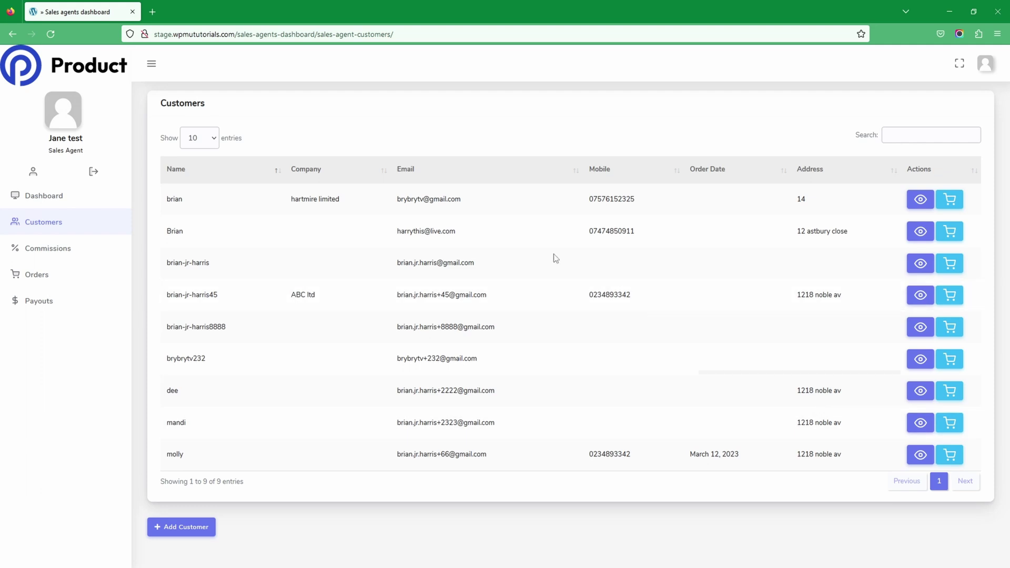
pyautogui.click(897, 134)
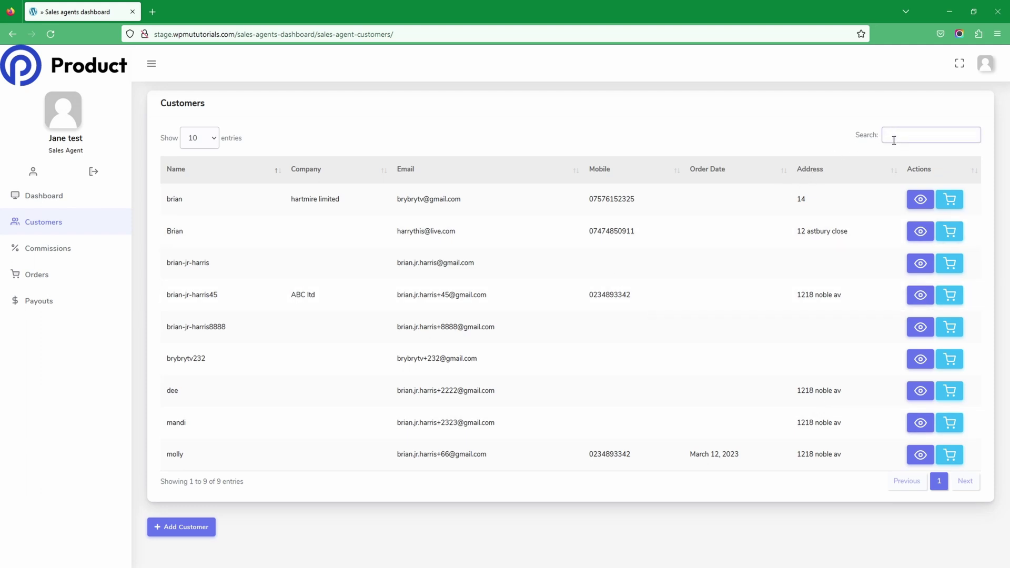